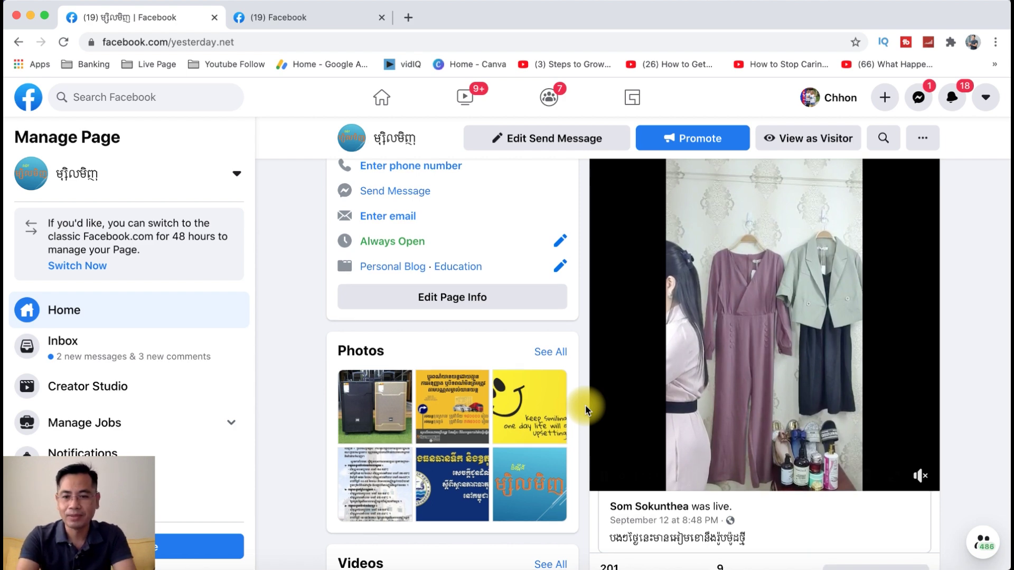
Review the page's earlier posts, checking the content, people reached and engagements of each one.
{"action": "scroll", "coordinate": [586, 409], "scroll_direction": "down", "scroll_amount": 3}
{"action": "scroll", "coordinate": [586, 409], "scroll_direction": "down", "scroll_amount": 10}
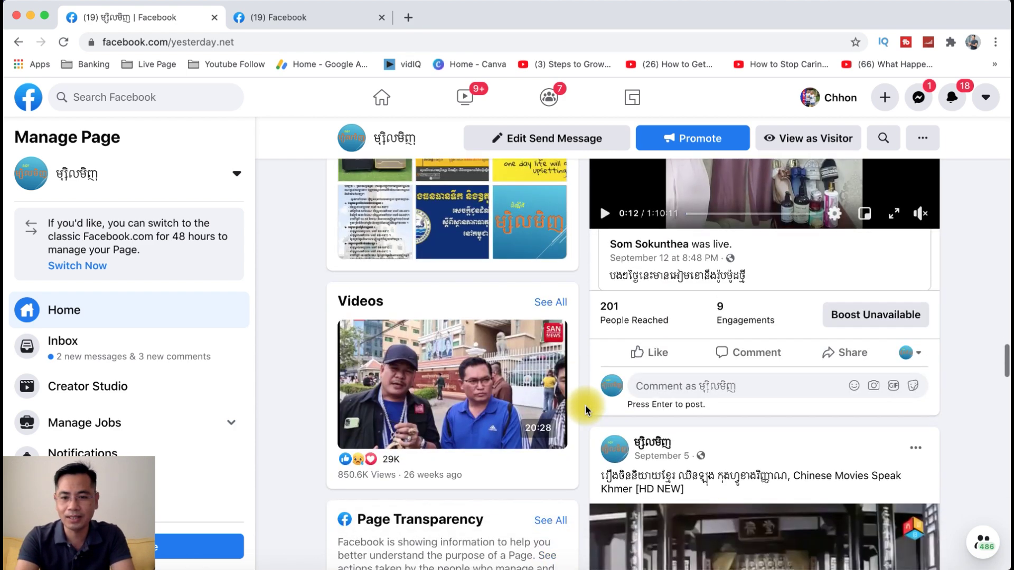
{"action": "scroll", "coordinate": [586, 409], "scroll_direction": "down", "scroll_amount": 2}
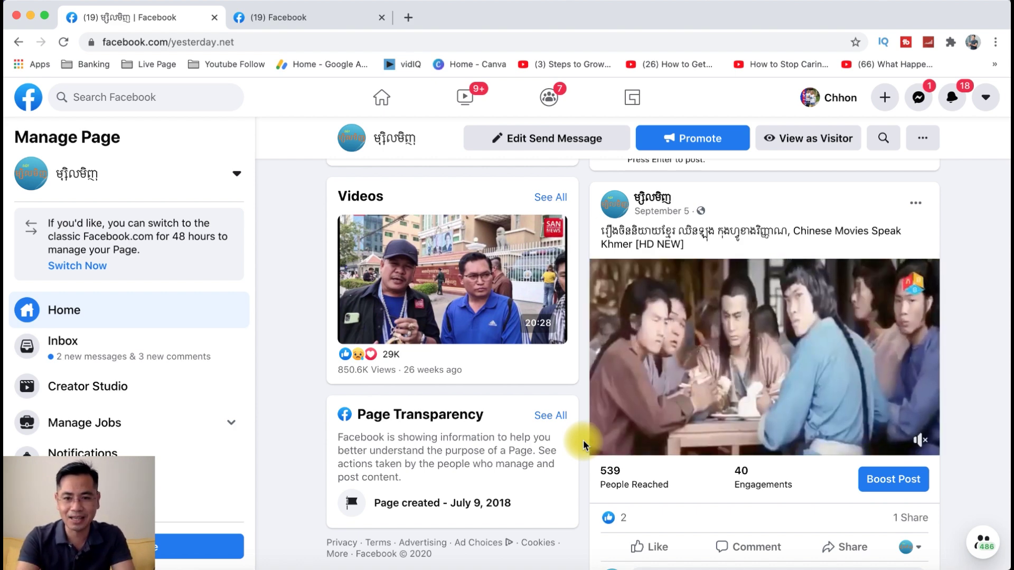
{"action": "scroll", "coordinate": [584, 445], "scroll_direction": "down", "scroll_amount": 7}
{"action": "scroll", "coordinate": [583, 445], "scroll_direction": "down", "scroll_amount": 6}
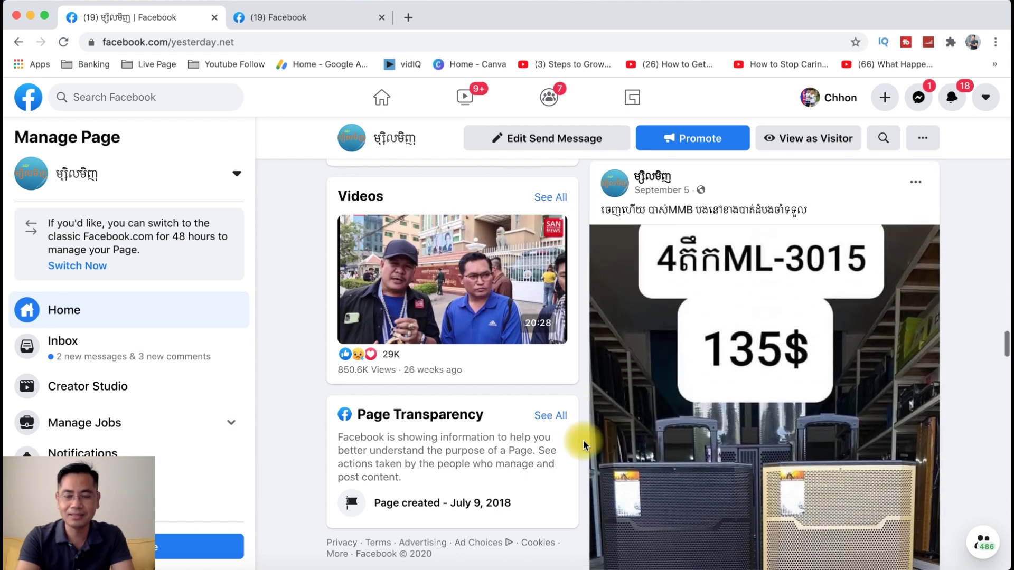
{"action": "scroll", "coordinate": [583, 445], "scroll_direction": "down", "scroll_amount": 7}
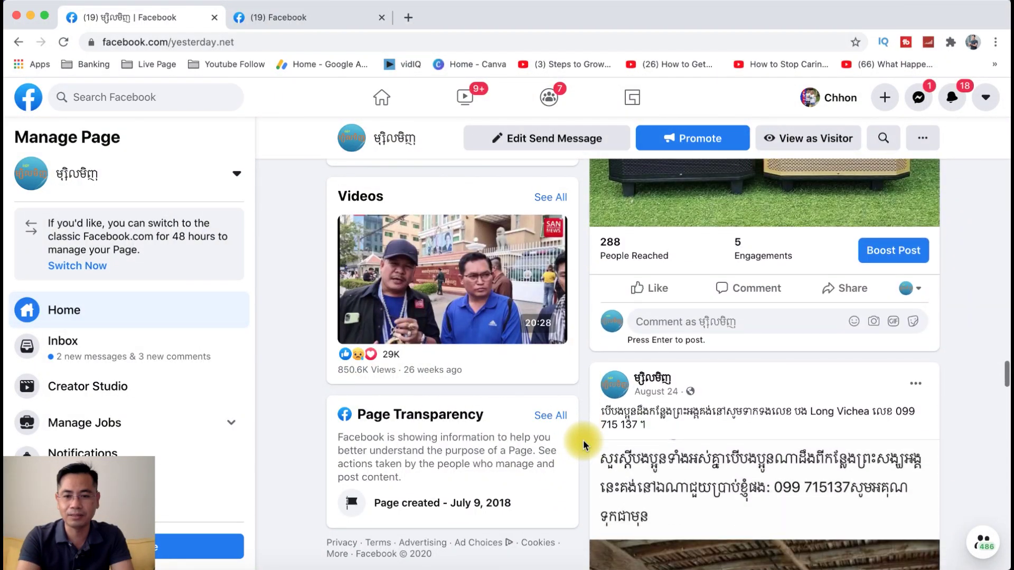
{"action": "scroll", "coordinate": [583, 444], "scroll_direction": "down", "scroll_amount": 16}
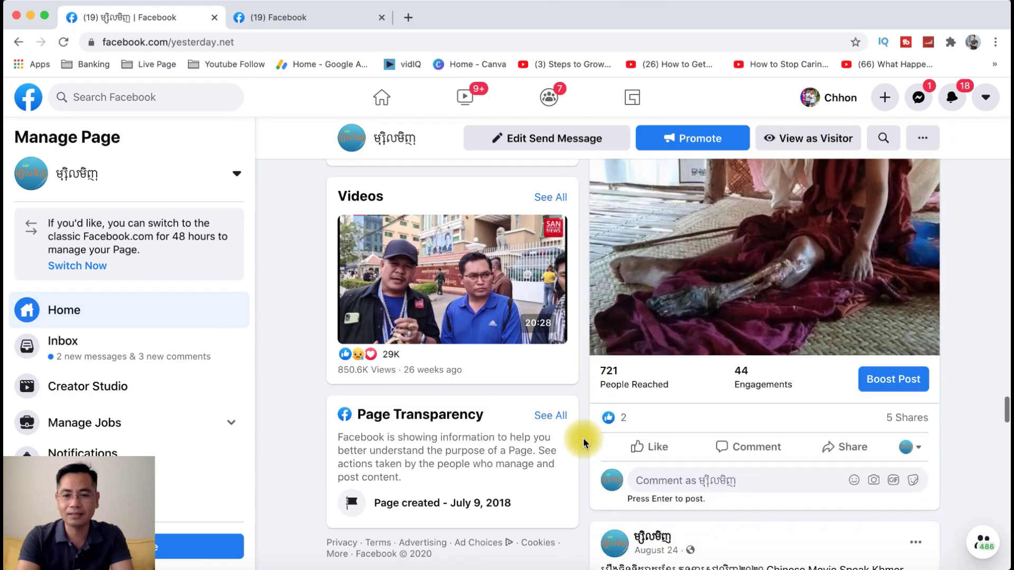
{"action": "scroll", "coordinate": [584, 443], "scroll_direction": "up", "scroll_amount": 2}
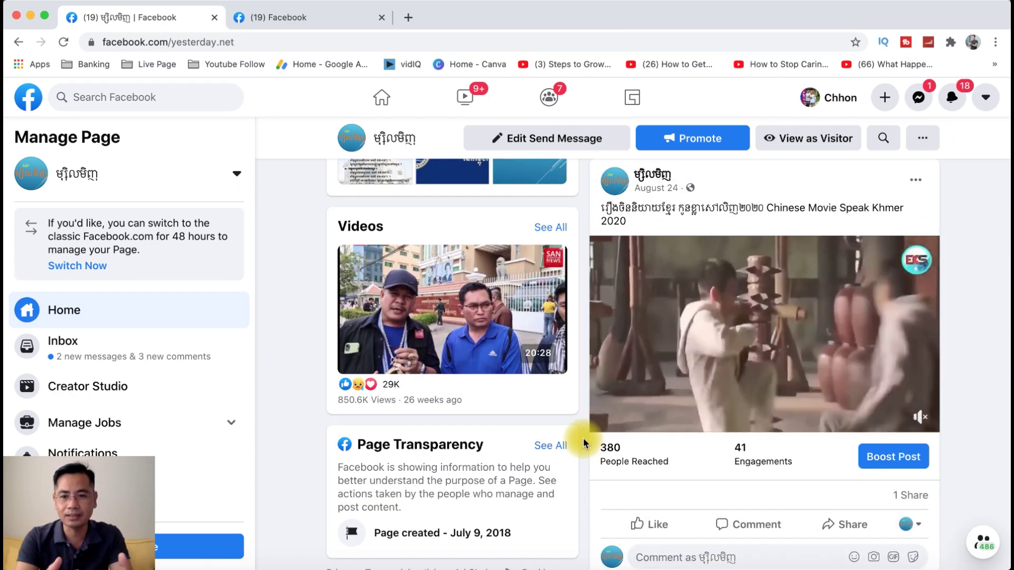
{"action": "scroll", "coordinate": [583, 444], "scroll_direction": "down", "scroll_amount": 8}
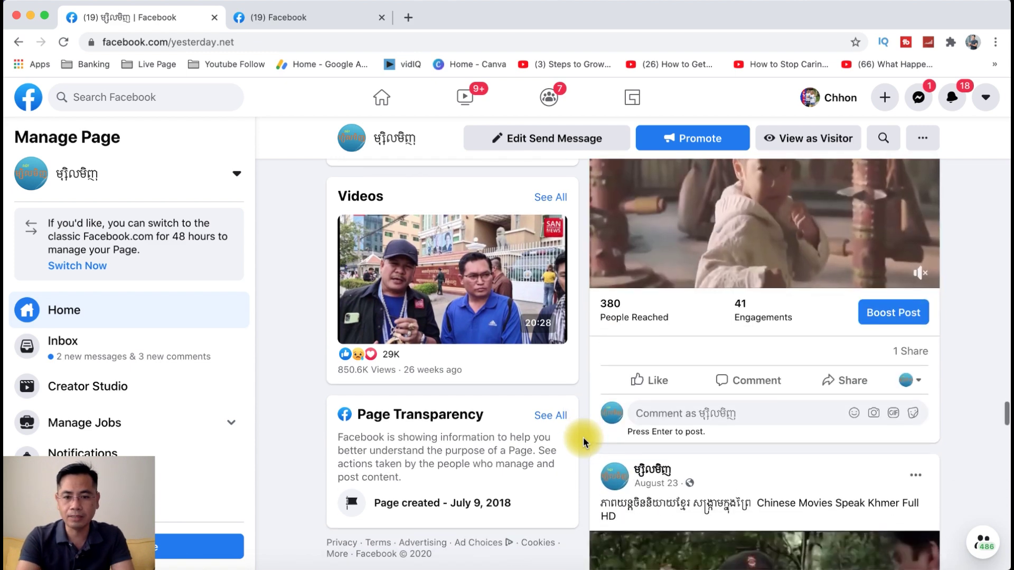
{"action": "scroll", "coordinate": [583, 442], "scroll_direction": "up", "scroll_amount": 5}
{"action": "scroll", "coordinate": [583, 443], "scroll_direction": "down", "scroll_amount": 3}
{"action": "scroll", "coordinate": [583, 442], "scroll_direction": "down", "scroll_amount": 2}
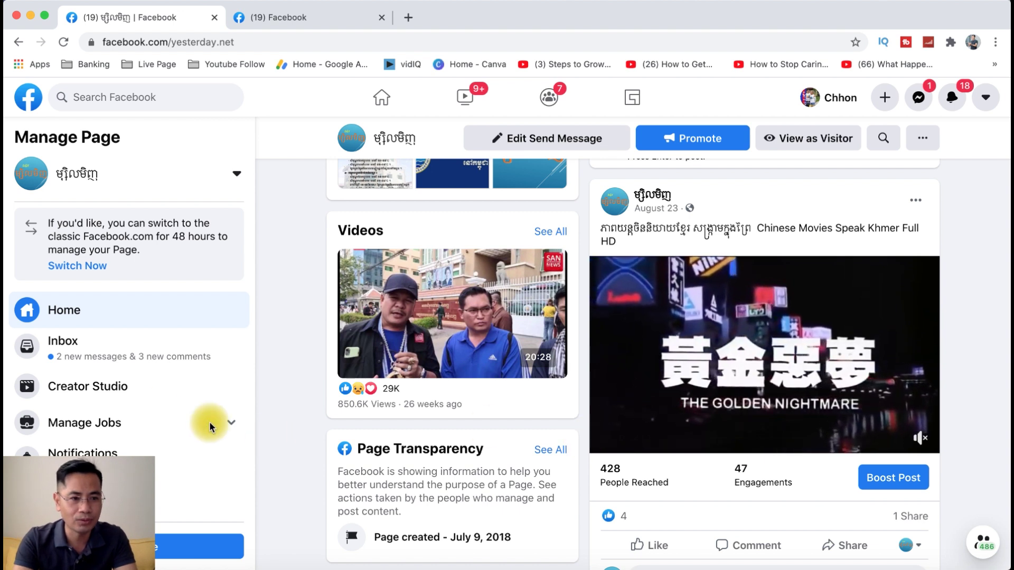
Open Creator Studio for the page and start a single video upload.
{"action": "left_click", "coordinate": [116, 391]}
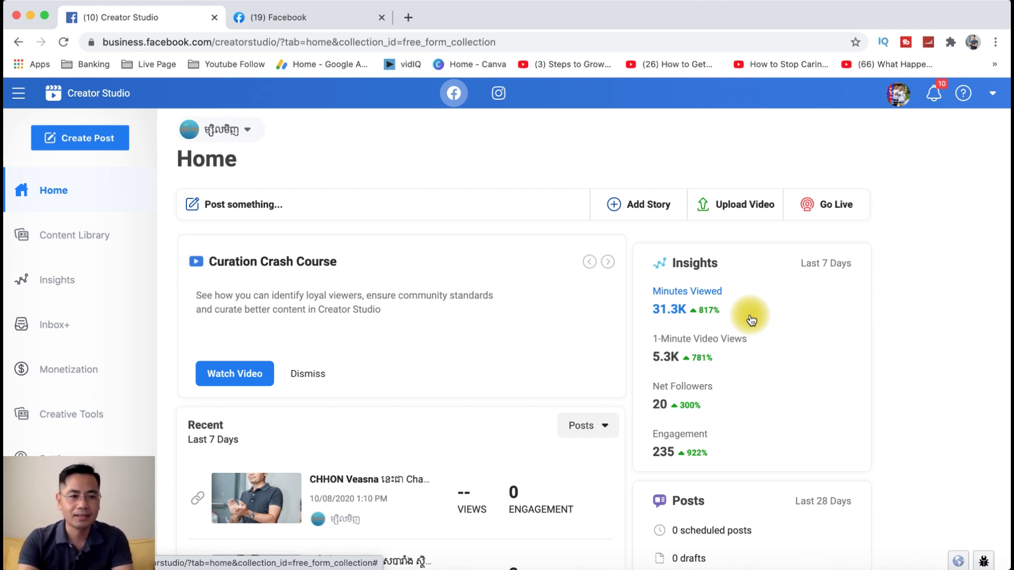
{"action": "left_click", "coordinate": [747, 206]}
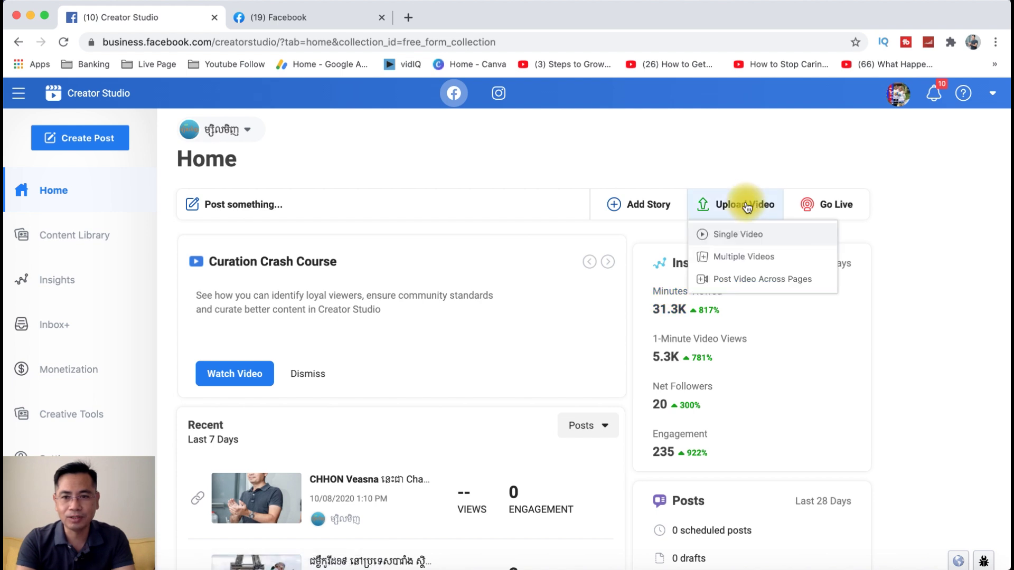
{"action": "left_click", "coordinate": [743, 236]}
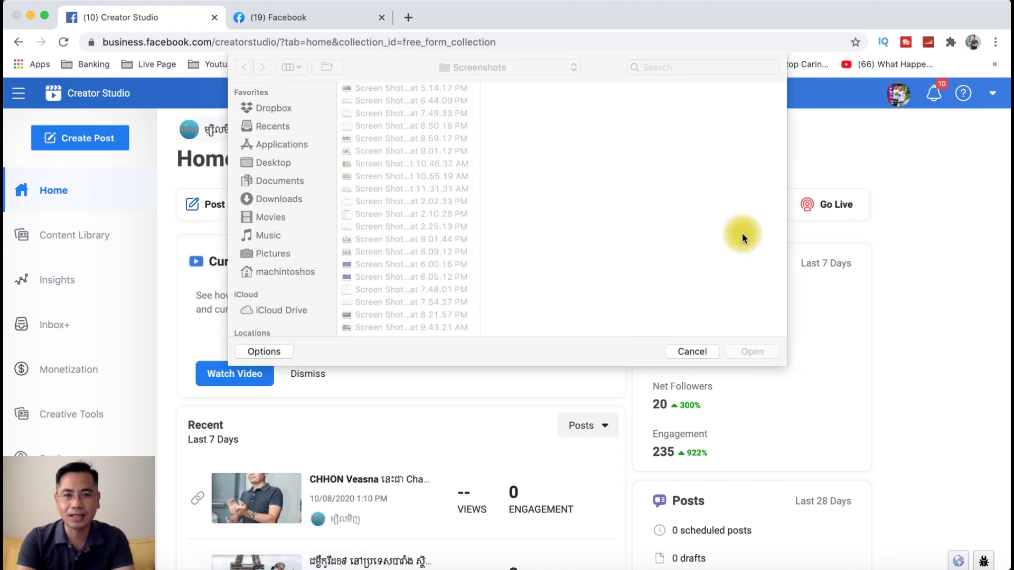
Choose the video file គោលការណ៍ទាំង៣របស់ខ្ញុំ.mp4 from the Desktop folder for upload.
{"action": "scroll", "coordinate": [398, 226], "scroll_direction": "down", "scroll_amount": 10}
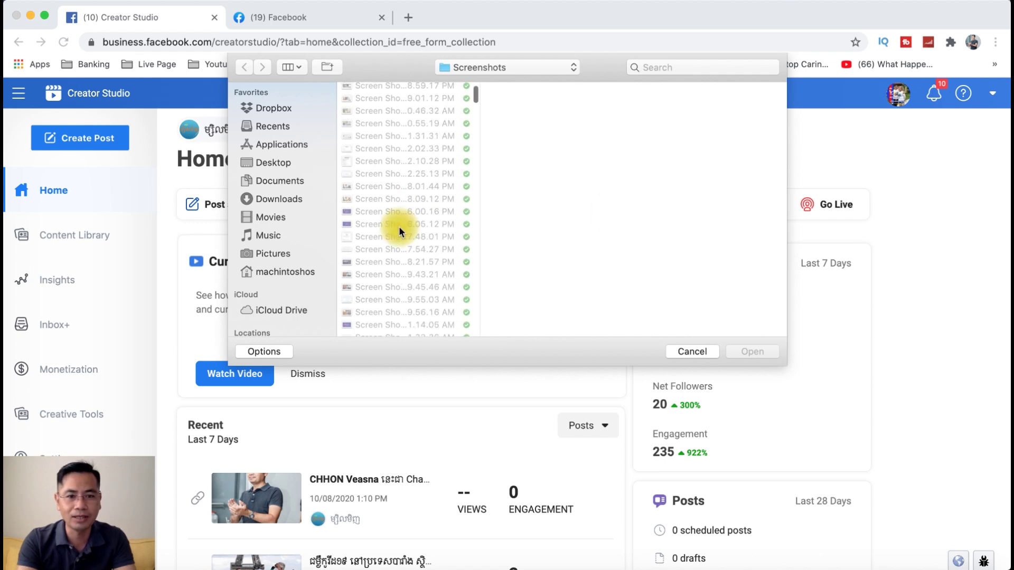
{"action": "scroll", "coordinate": [398, 231], "scroll_direction": "down", "scroll_amount": 15}
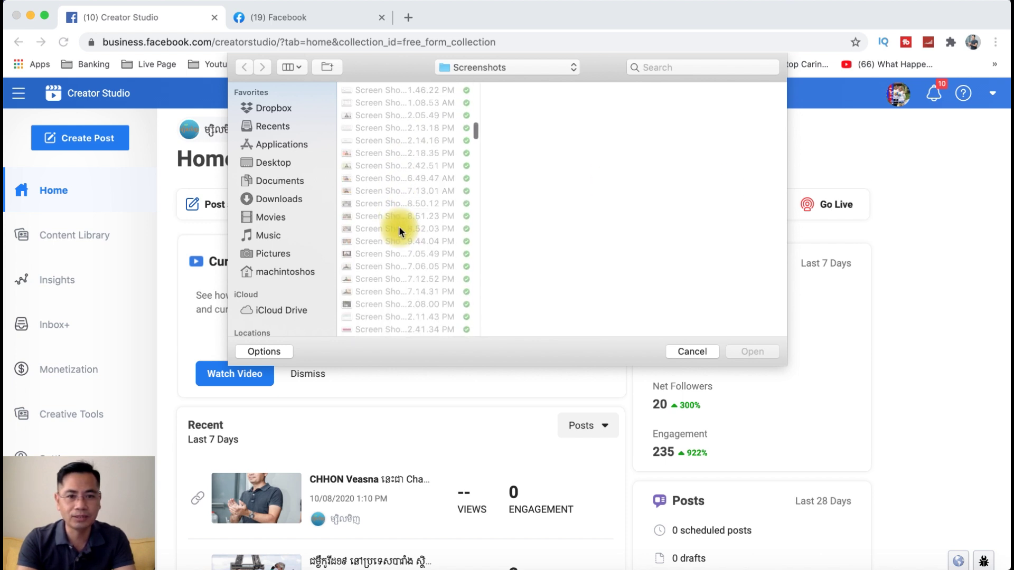
{"action": "scroll", "coordinate": [399, 232], "scroll_direction": "down", "scroll_amount": 15}
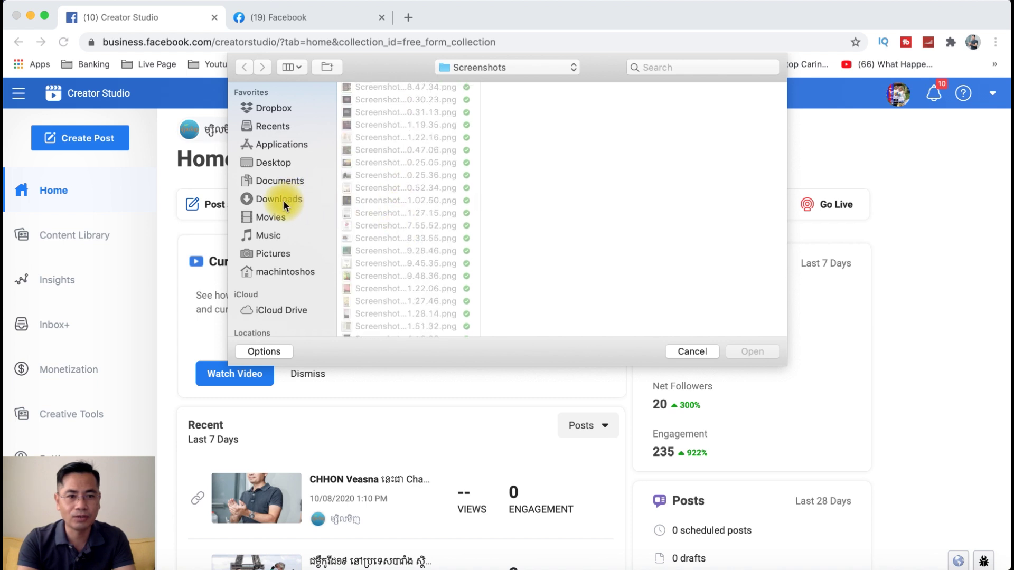
{"action": "left_click", "coordinate": [275, 162]}
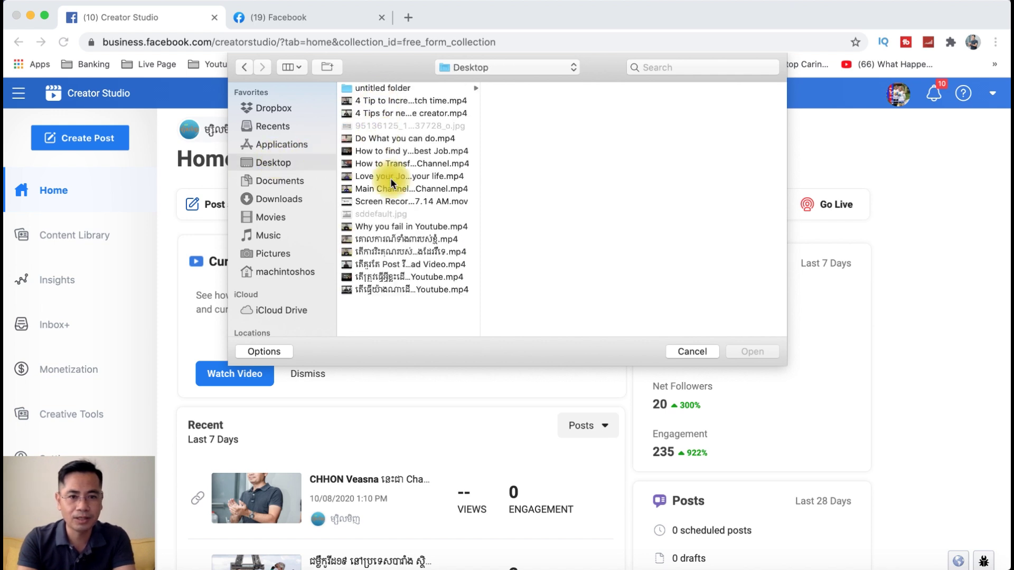
{"action": "left_click", "coordinate": [388, 277]}
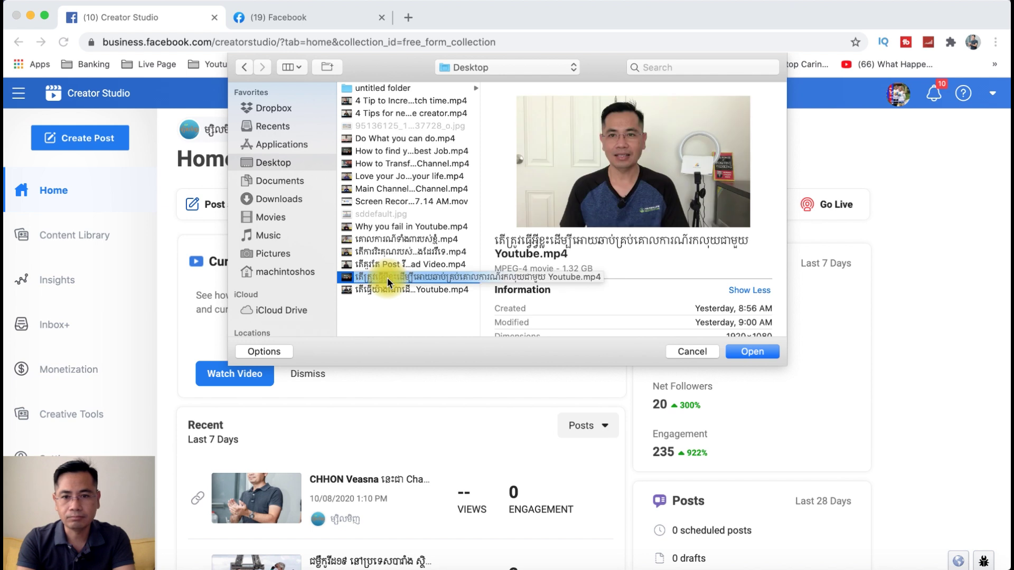
{"action": "left_click", "coordinate": [388, 261]}
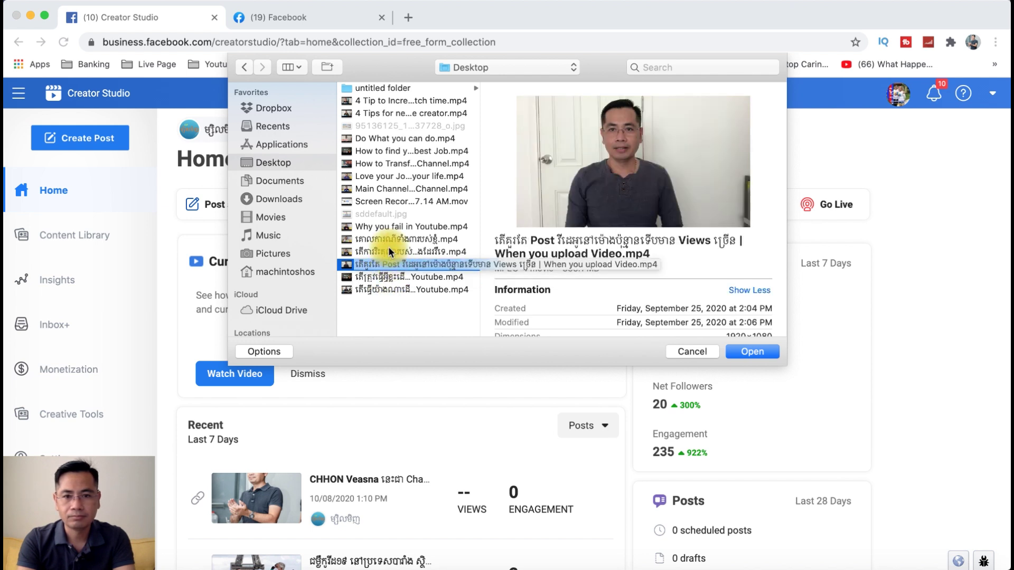
{"action": "left_click", "coordinate": [388, 248]}
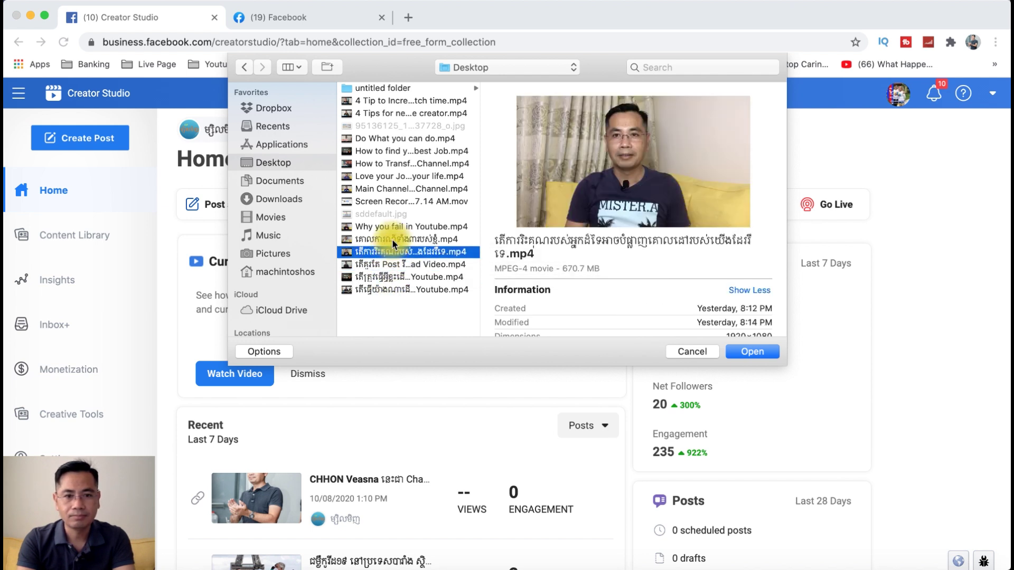
{"action": "left_click", "coordinate": [392, 240]}
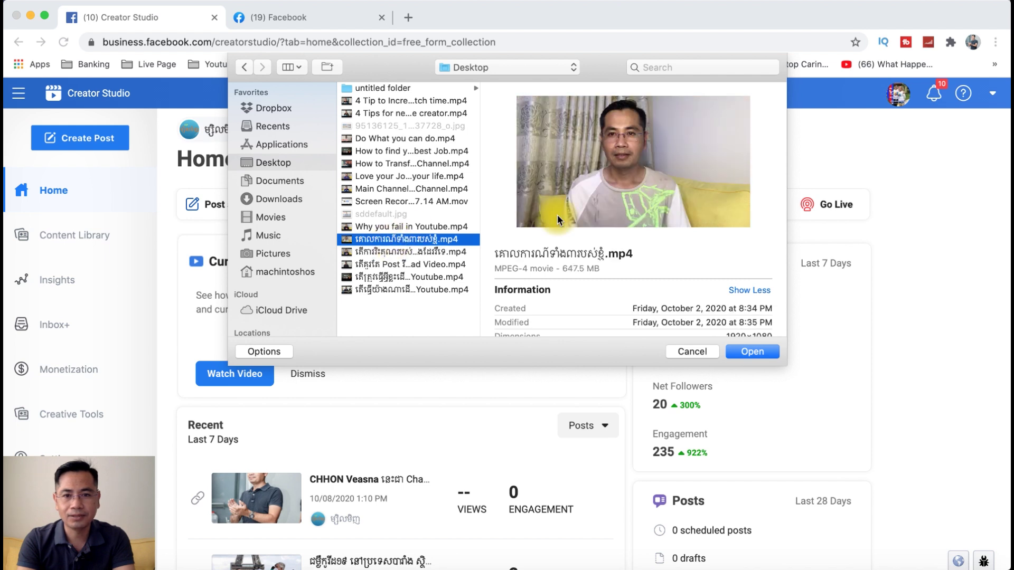
{"action": "left_click", "coordinate": [752, 352]}
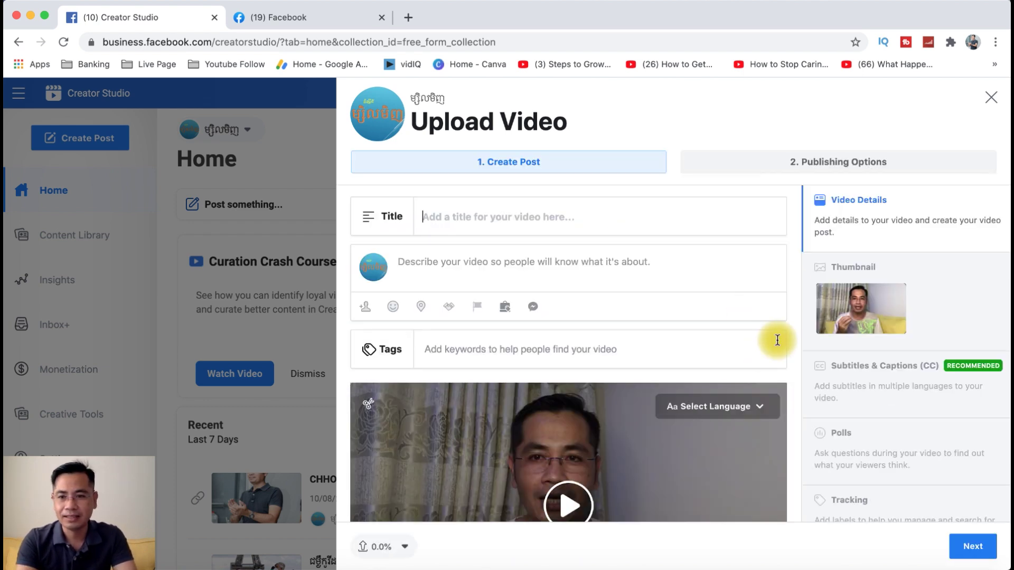
Enter "test" as the video's title, leaving the description and tags empty.
{"action": "scroll", "coordinate": [796, 370], "scroll_direction": "down", "scroll_amount": 3}
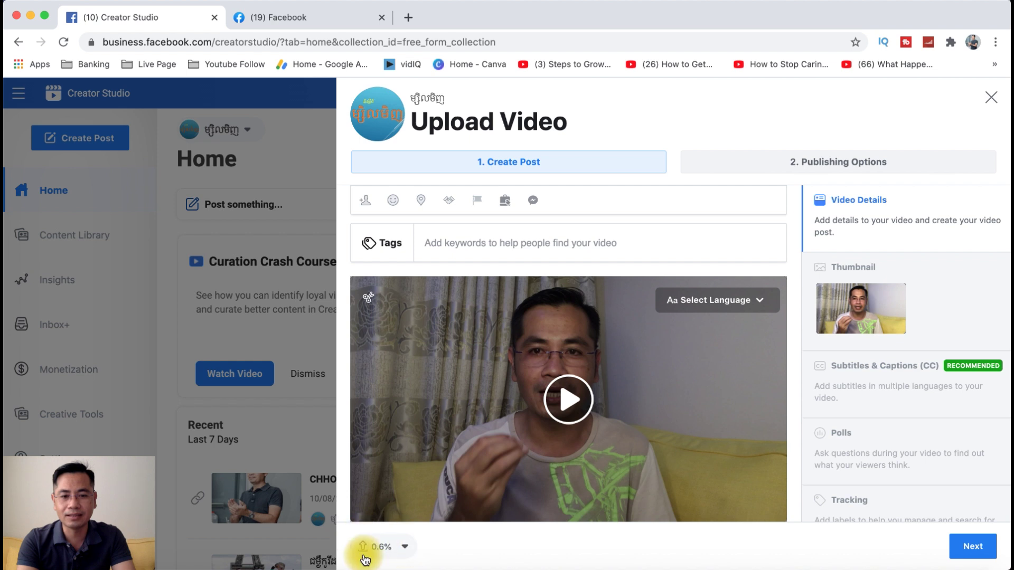
{"action": "left_click", "coordinate": [973, 541]}
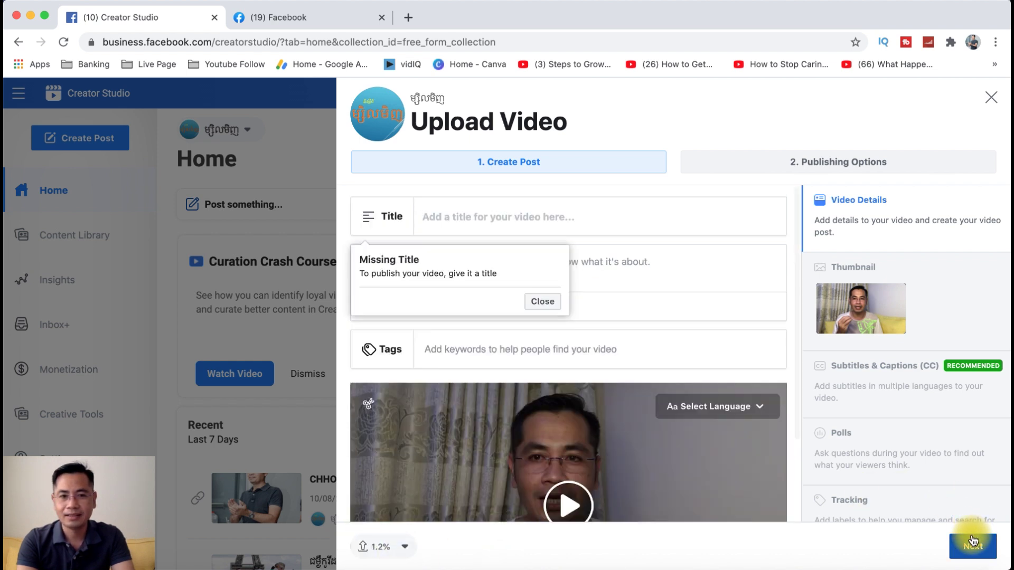
{"action": "left_click", "coordinate": [543, 301]}
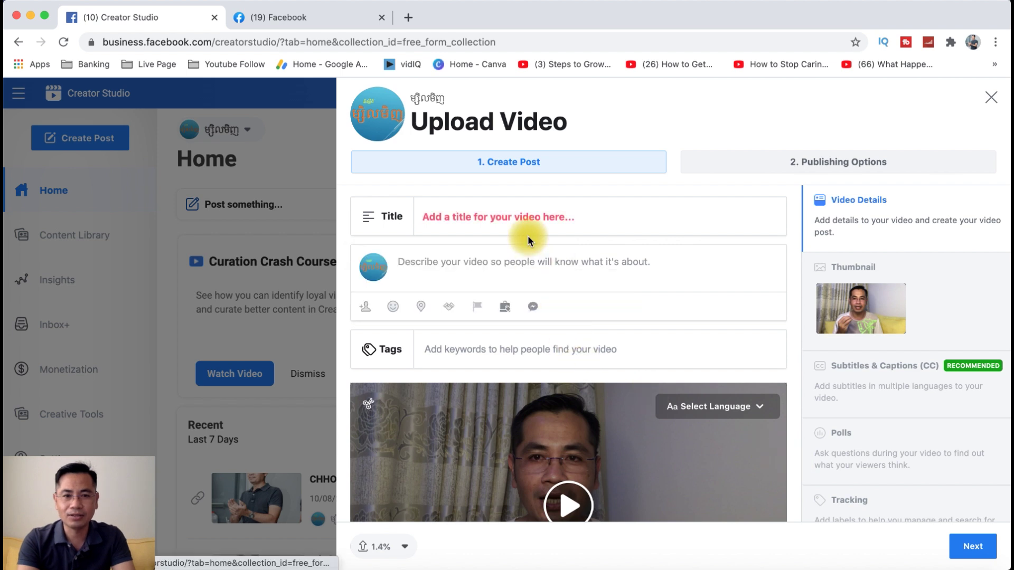
{"action": "left_click", "coordinate": [529, 217]}
{"action": "type", "text": "test"}
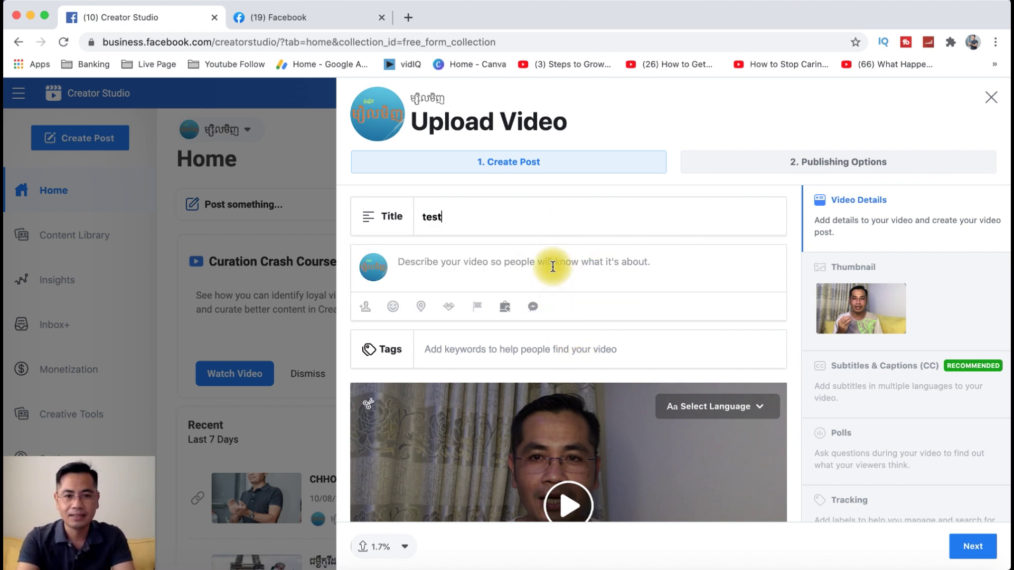
{"action": "left_click", "coordinate": [552, 268]}
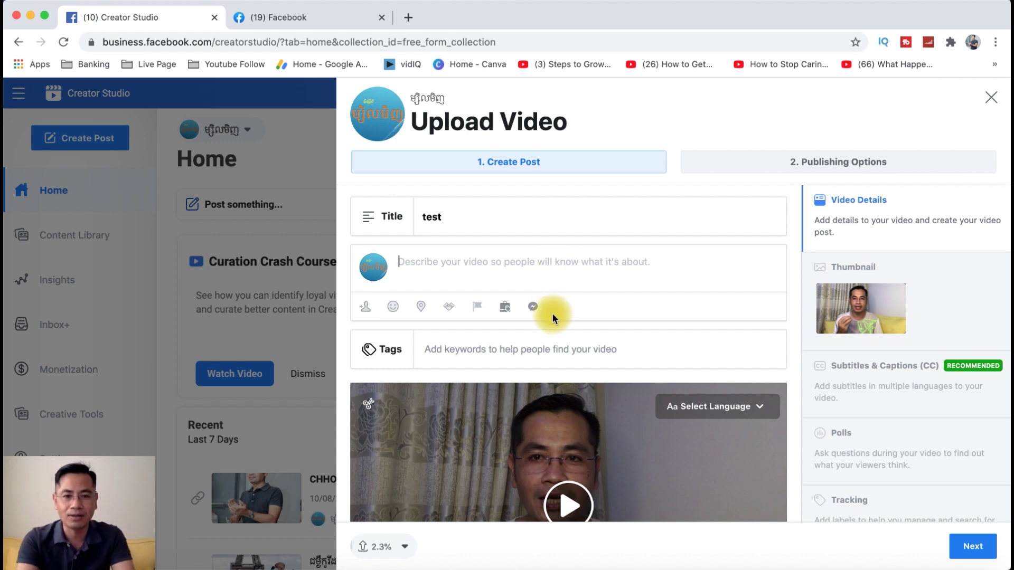
{"action": "left_click", "coordinate": [549, 351]}
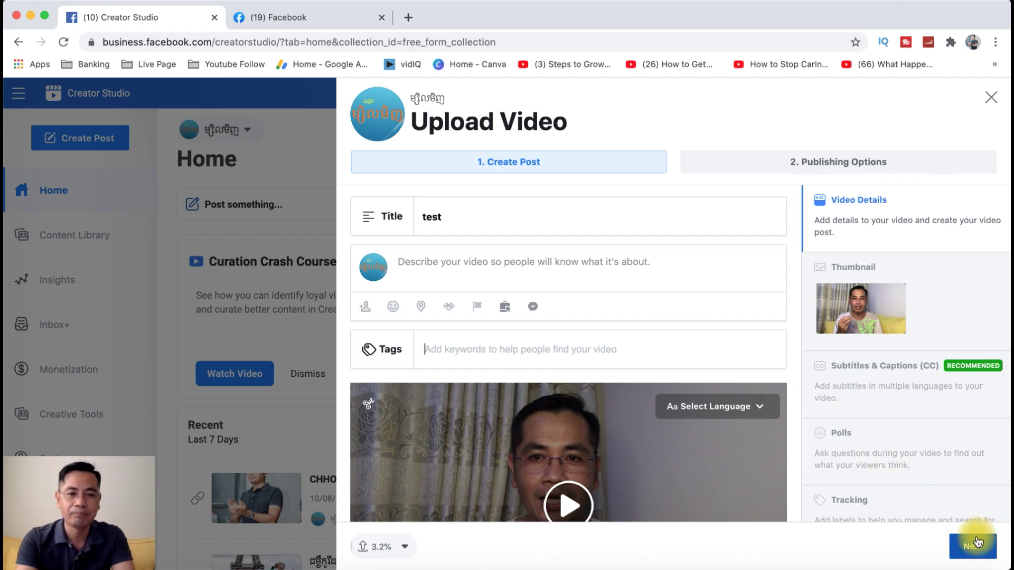
Try "Chinese ..thai" as the video's title, and clear the title again.
{"action": "left_click", "coordinate": [480, 213]}
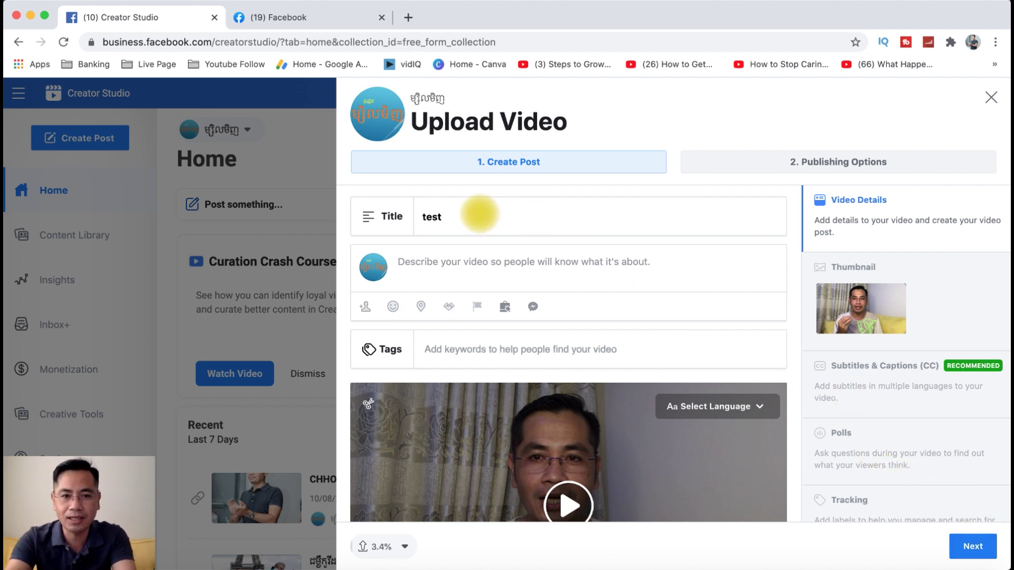
{"action": "key", "text": "BackSpace"}
{"action": "type", "text": "Ch"}
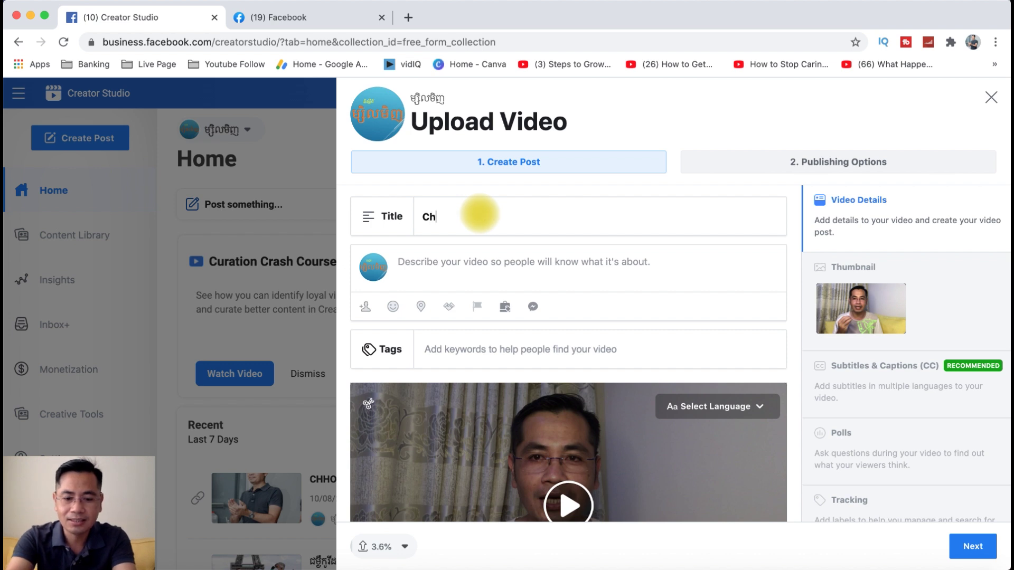
{"action": "type", "text": "inese ..thai"}
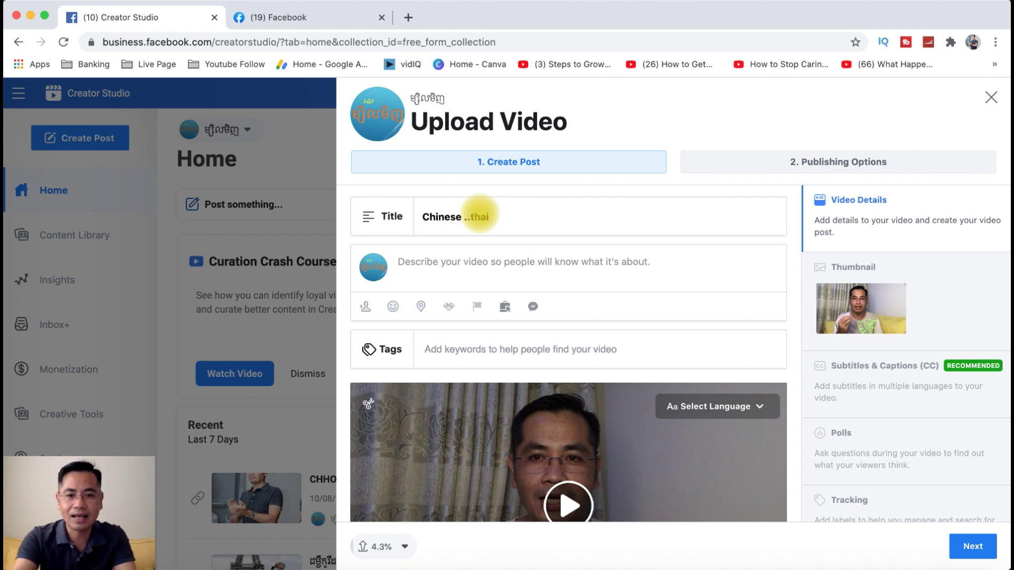
{"action": "key", "text": "BackSpace"}
{"action": "key", "text": "BackSpace"}
{"action": "key", "text": "BackSpace"}
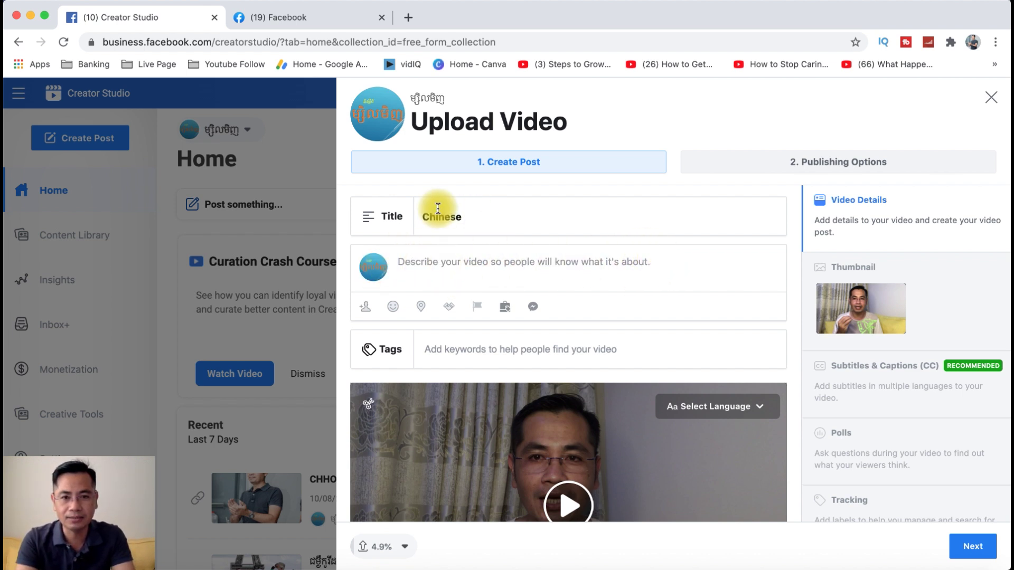
{"action": "left_click_drag", "start_coordinate": [477, 219], "coordinate": [412, 218]}
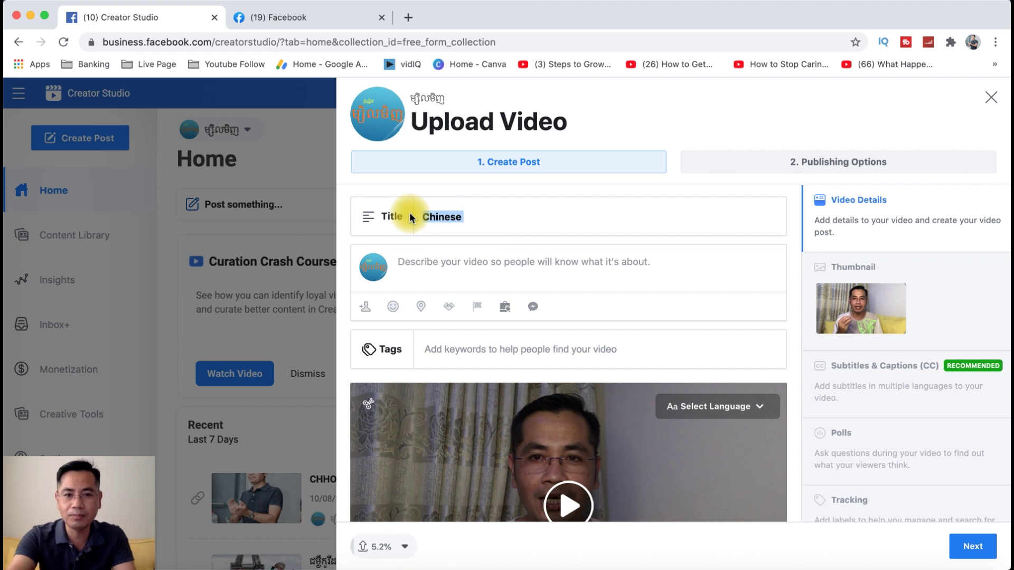
{"action": "key", "text": "BackSpace"}
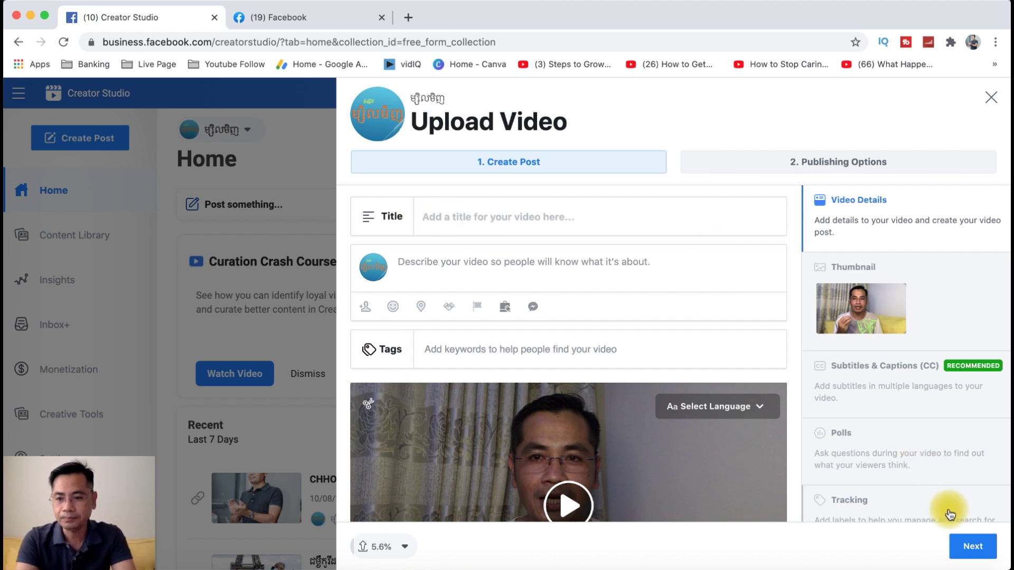
Title the video "test" and proceed to the publishing options.
{"action": "left_click", "coordinate": [968, 541]}
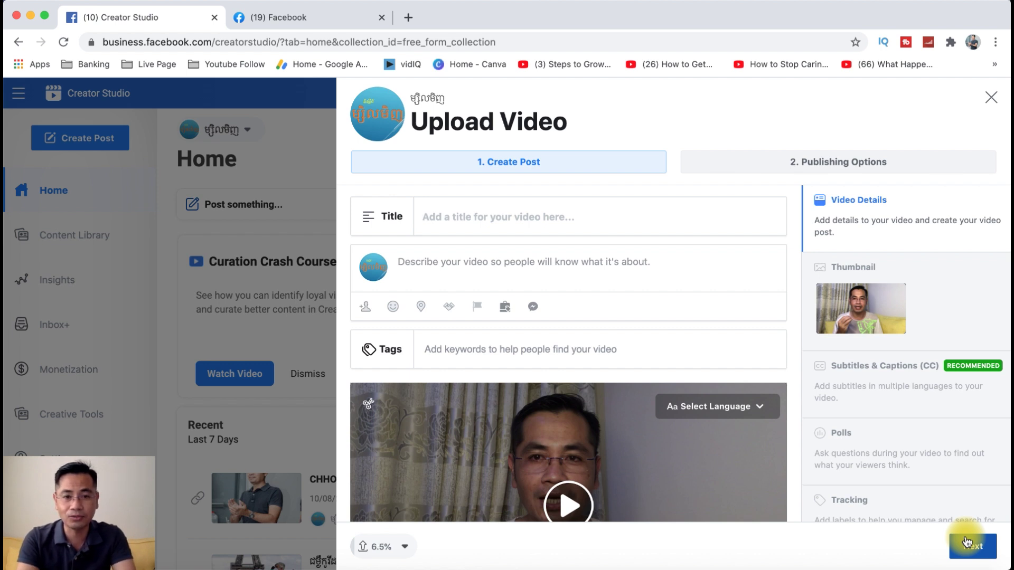
{"action": "type", "text": "test"}
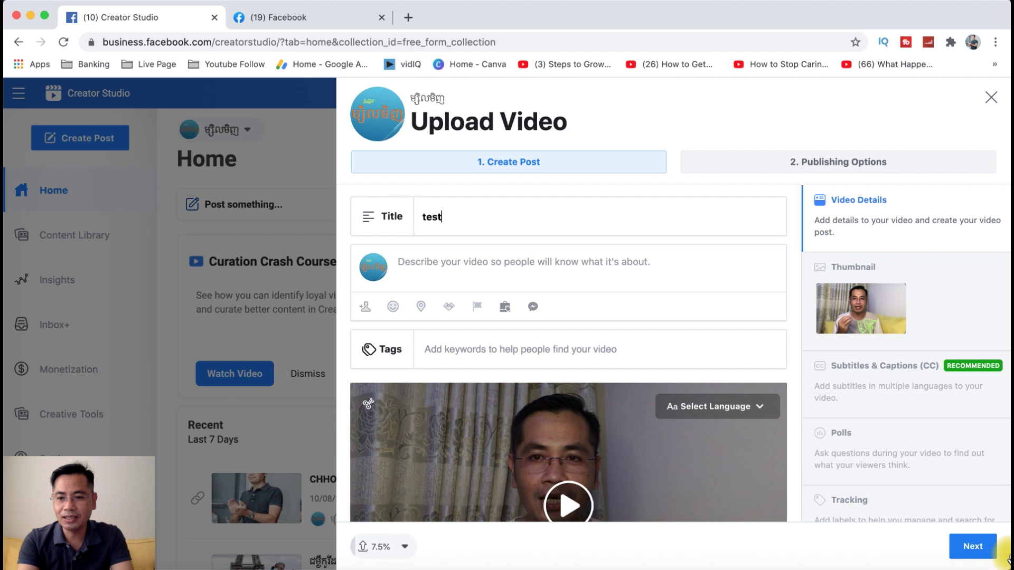
{"action": "left_click", "coordinate": [965, 542]}
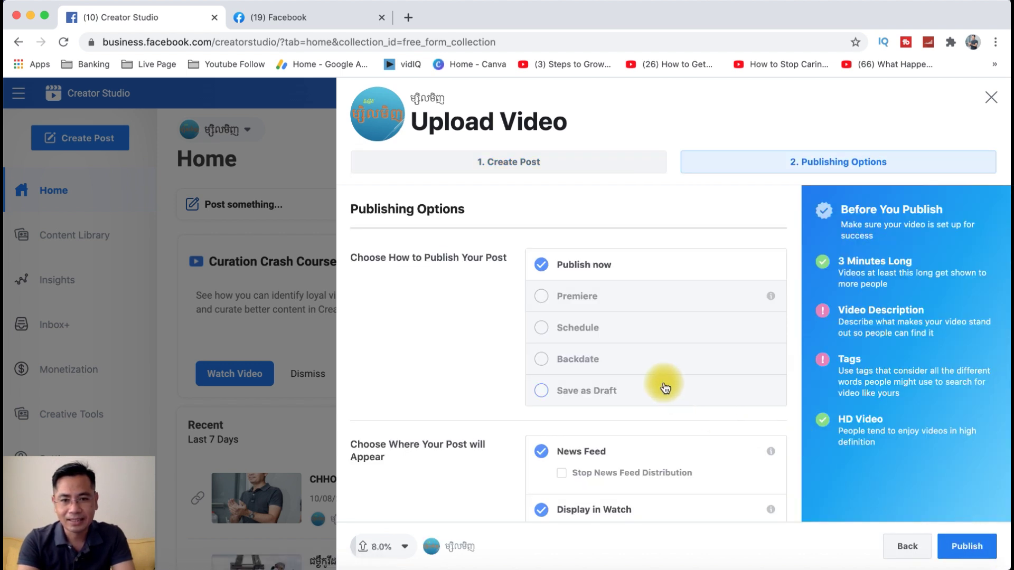
Set the video to be published as a Premiere on Oct 11, 2020 at 7:00 PM.
{"action": "left_click", "coordinate": [542, 297]}
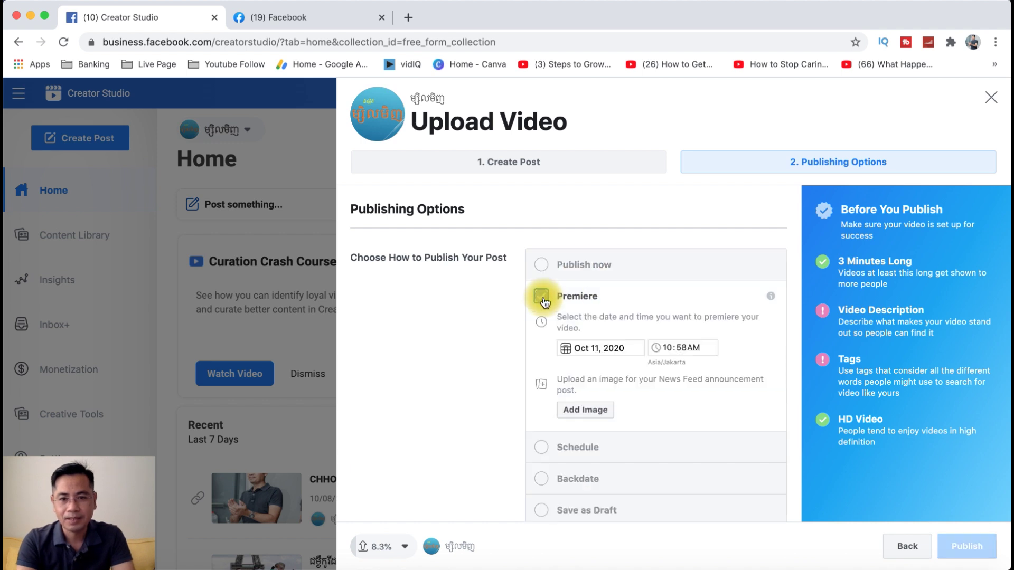
{"action": "left_click", "coordinate": [602, 348]}
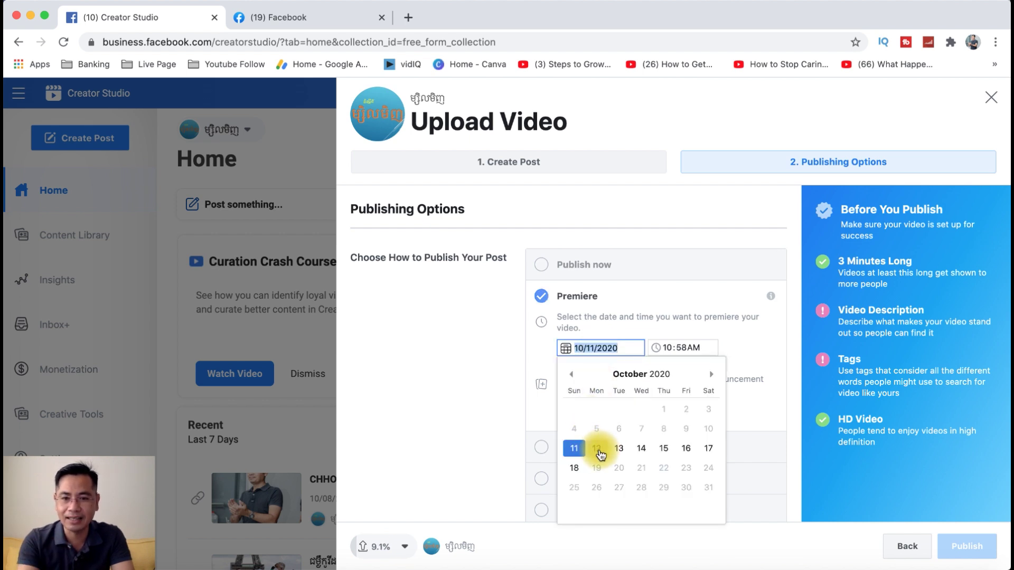
{"action": "left_click", "coordinate": [752, 411]}
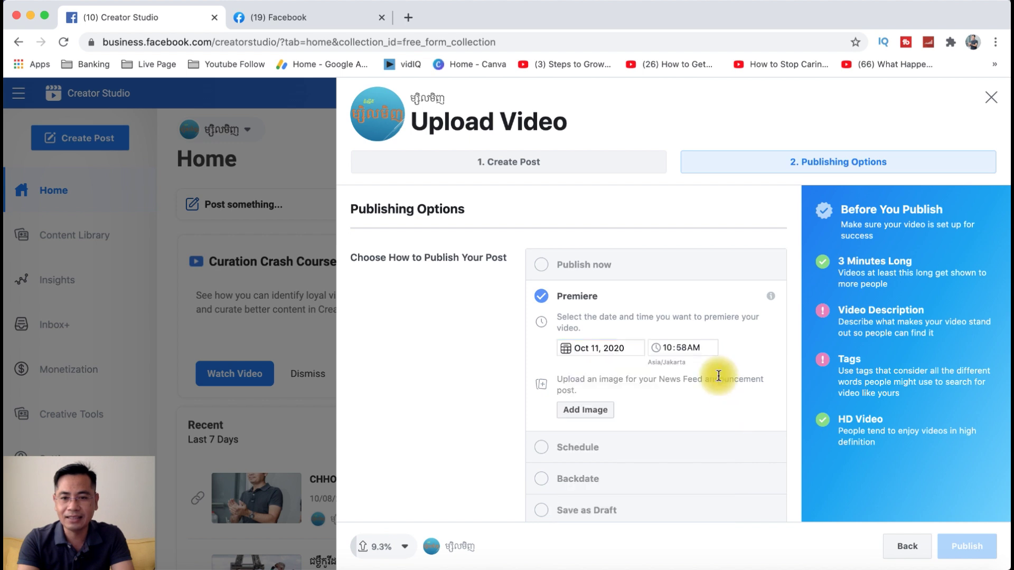
{"action": "left_click", "coordinate": [665, 347]}
{"action": "type", "text": "7"}
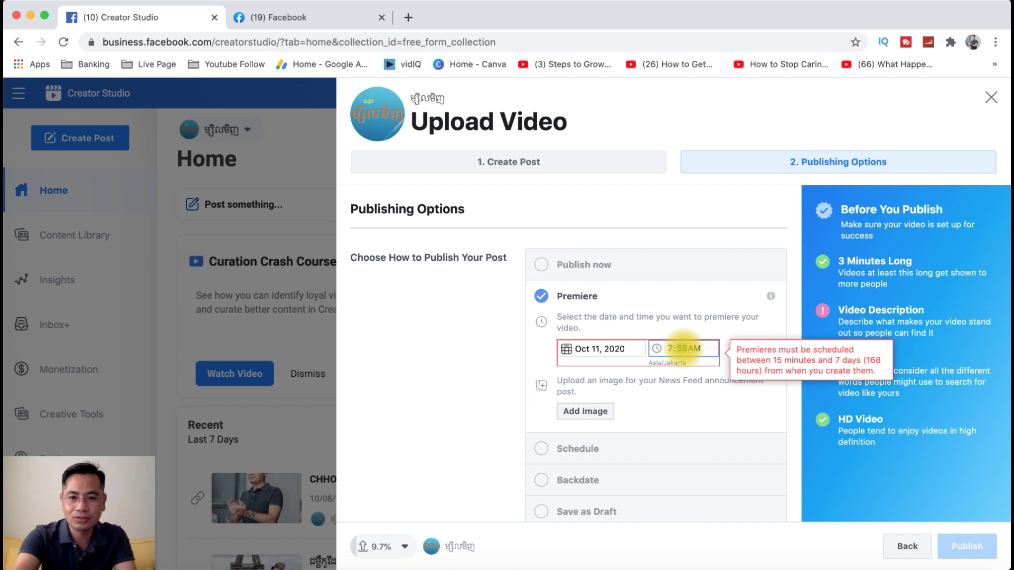
{"action": "type", "text": "00"}
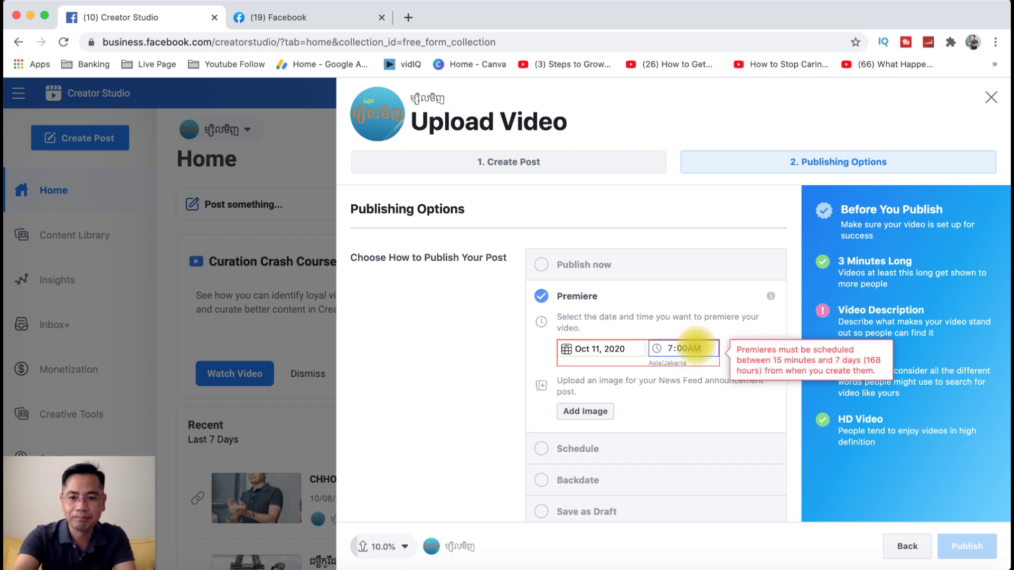
{"action": "type", "text": "p"}
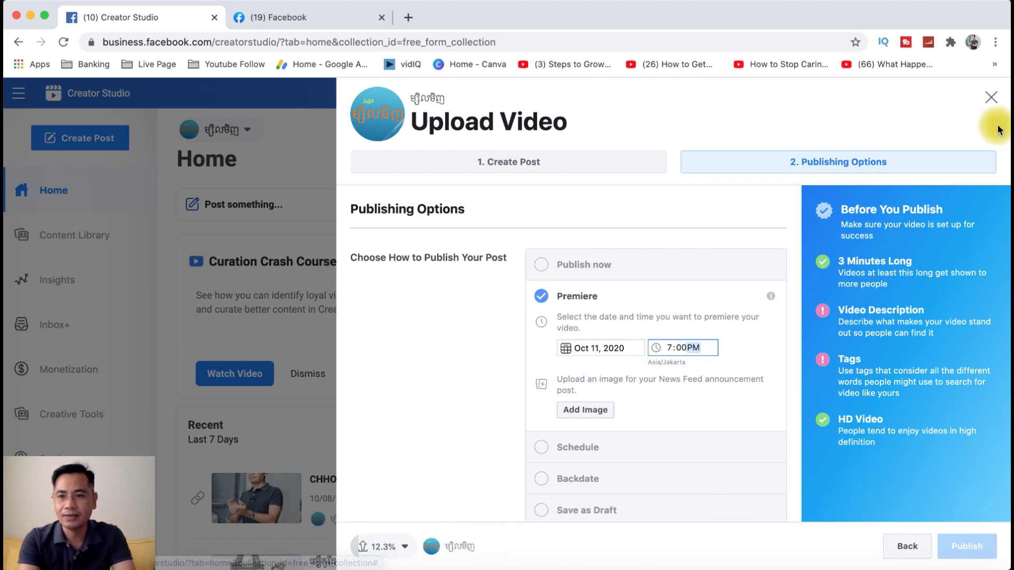
Exit the video upload without saving and close Creator Studio.
{"action": "left_click", "coordinate": [989, 97]}
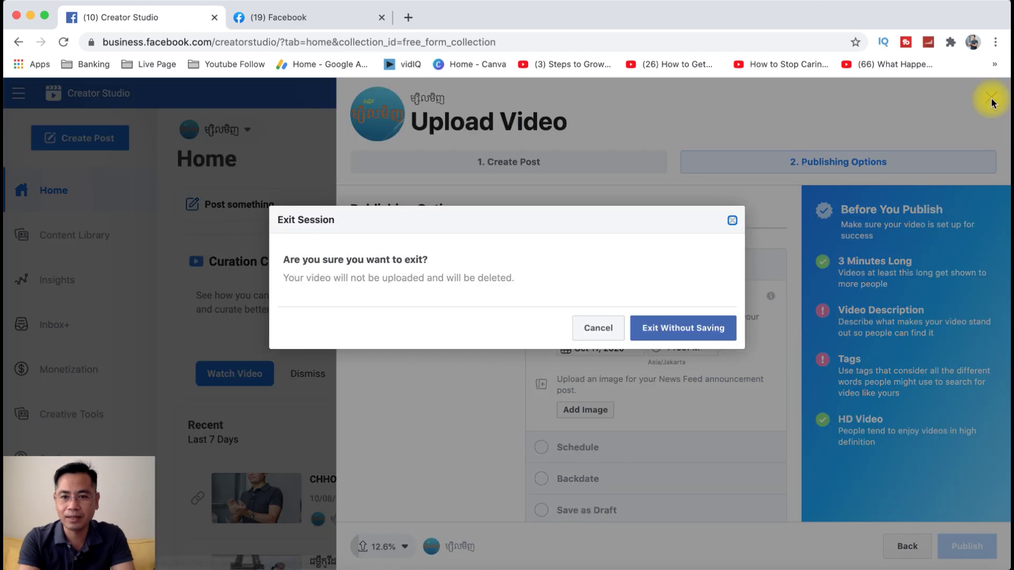
{"action": "left_click", "coordinate": [673, 328]}
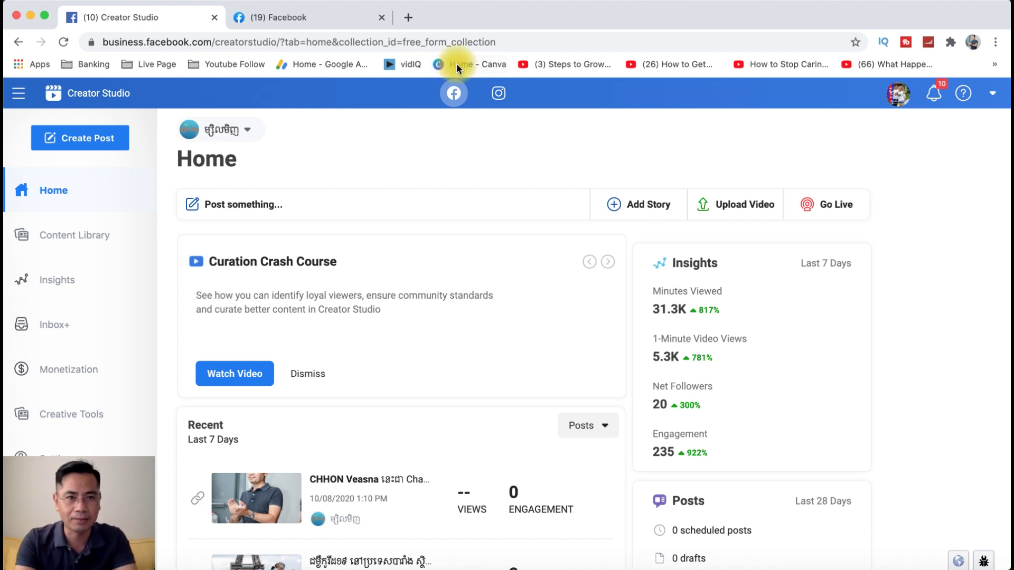
{"action": "left_click", "coordinate": [214, 18]}
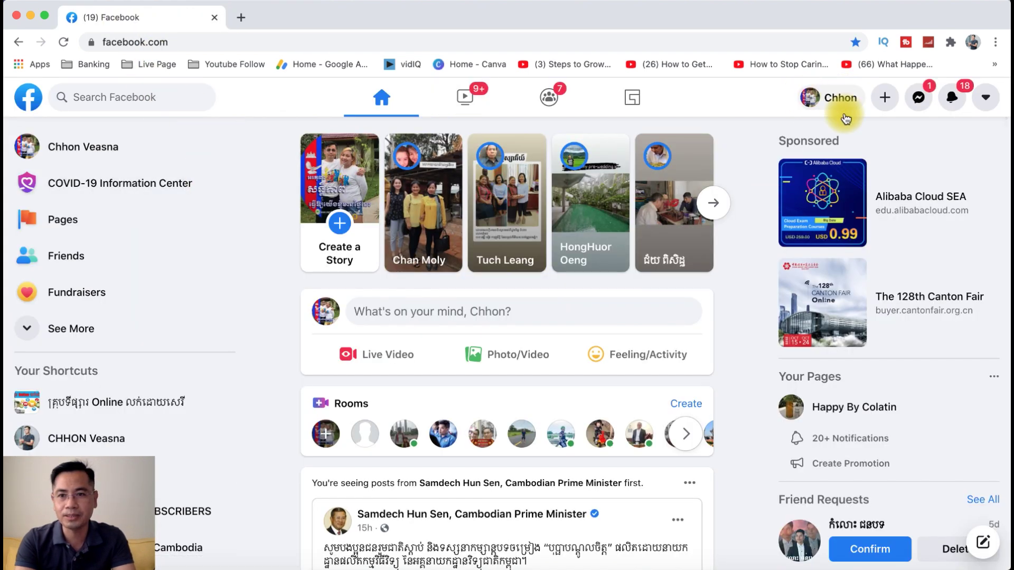
View the account's own profile page and open the Groups feed.
{"action": "left_click", "coordinate": [818, 106]}
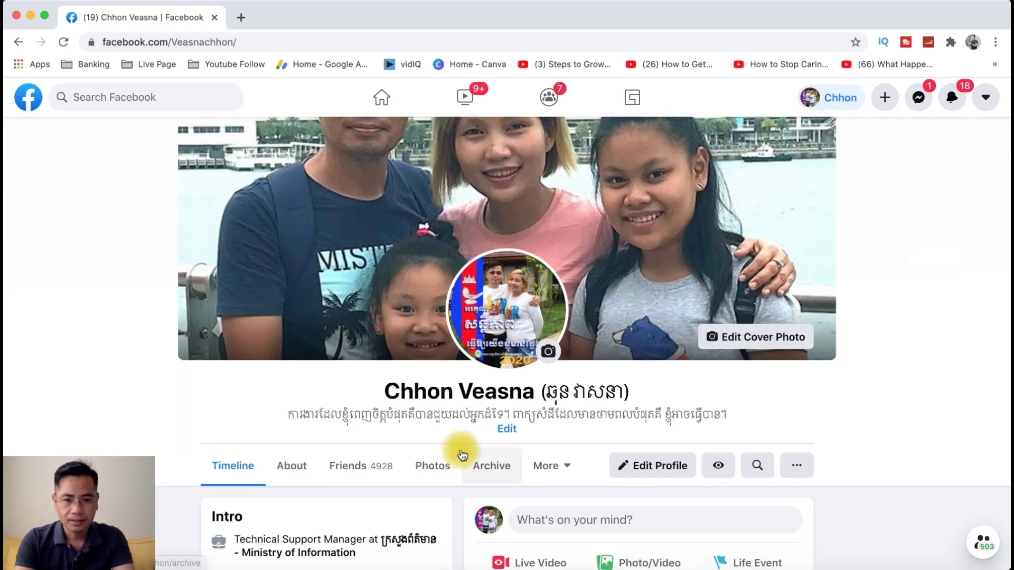
{"action": "scroll", "coordinate": [462, 454], "scroll_direction": "down", "scroll_amount": 2}
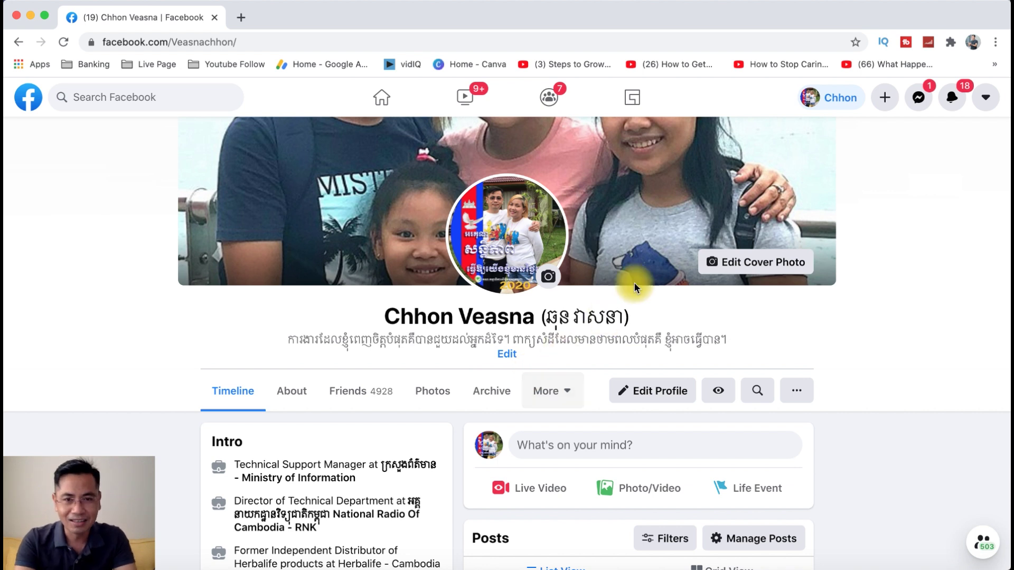
{"action": "left_click", "coordinate": [549, 98]}
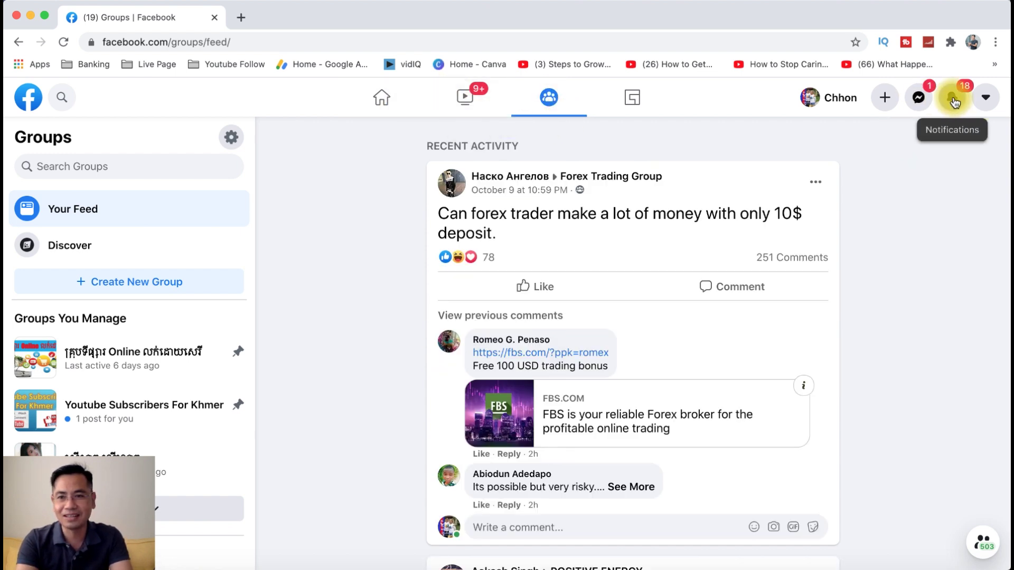
Look through the Facebook notifications, from the new ones down to the earlier ones, and close the list.
{"action": "left_click", "coordinate": [953, 99]}
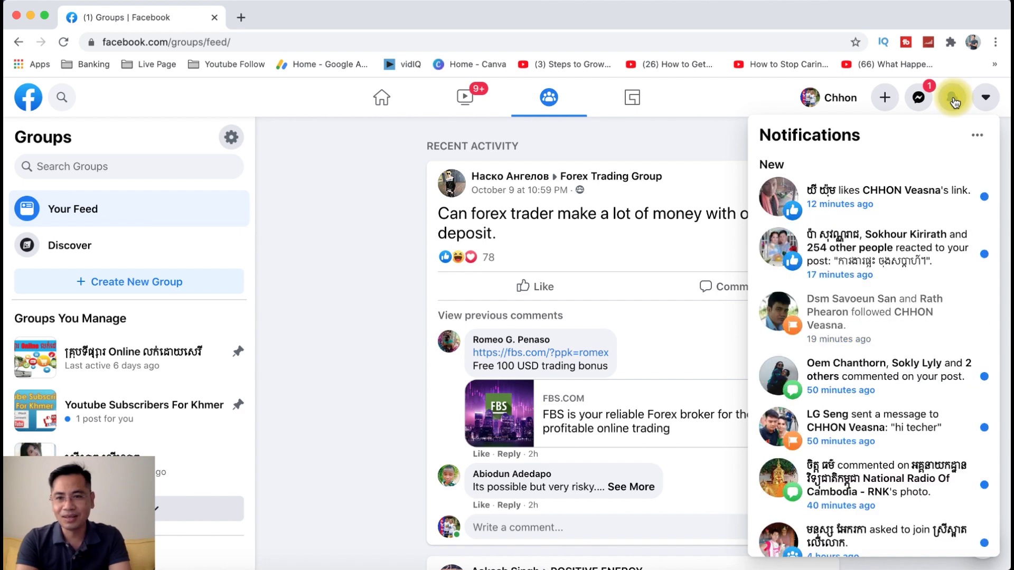
{"action": "scroll", "coordinate": [867, 430], "scroll_direction": "down", "scroll_amount": 10}
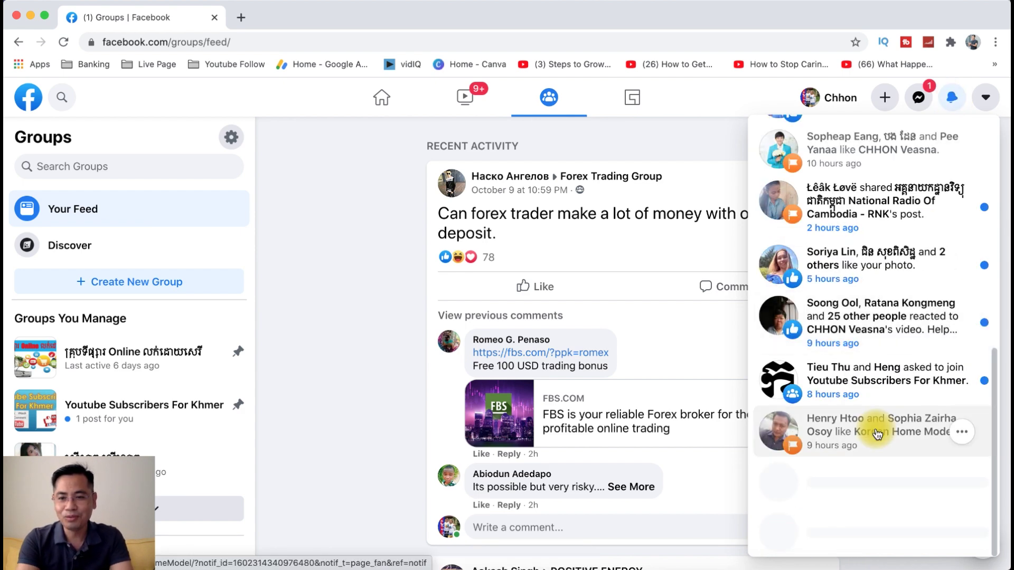
{"action": "scroll", "coordinate": [876, 434], "scroll_direction": "down", "scroll_amount": 5}
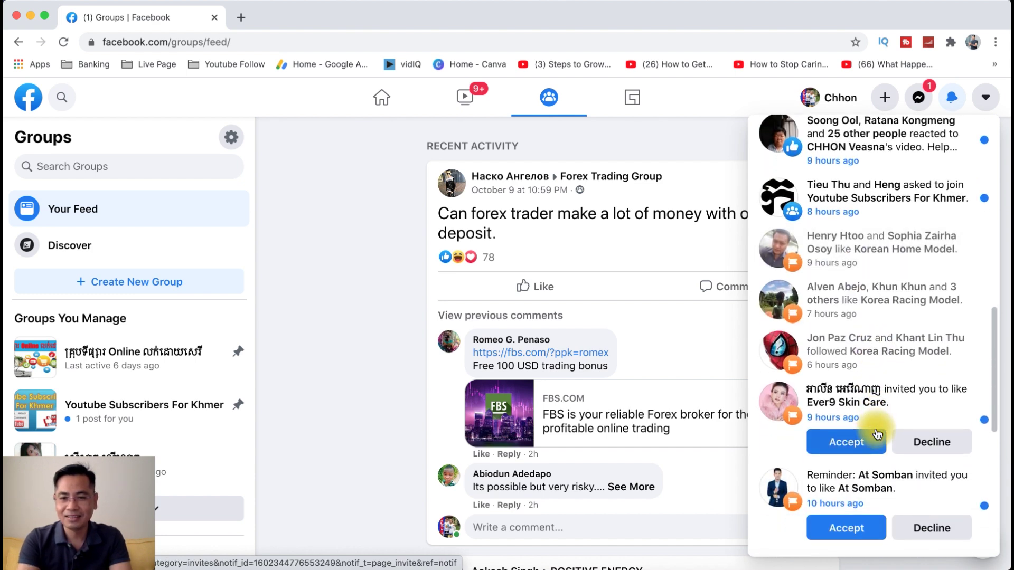
{"action": "scroll", "coordinate": [876, 434], "scroll_direction": "down", "scroll_amount": 9}
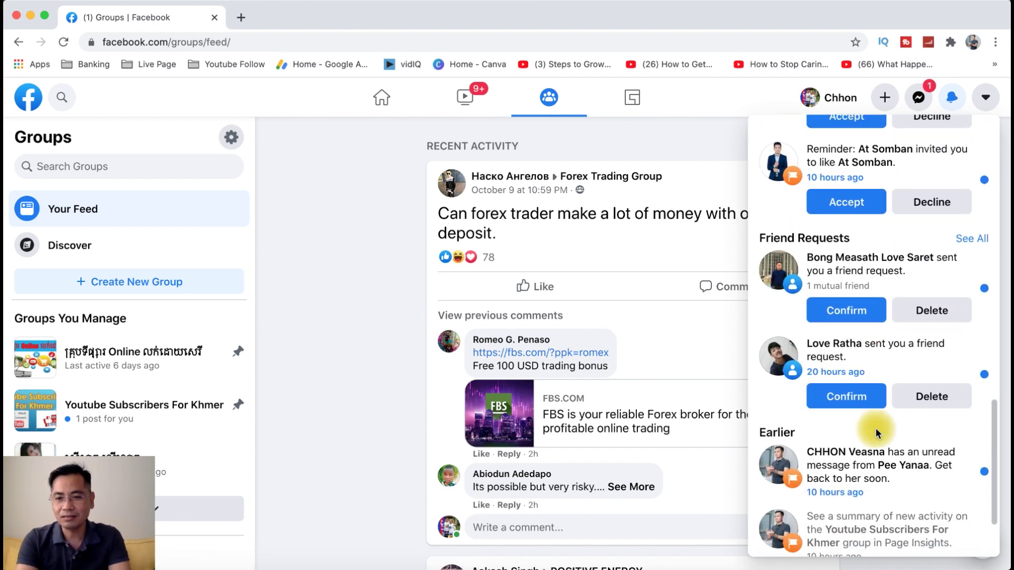
{"action": "scroll", "coordinate": [875, 427], "scroll_direction": "down", "scroll_amount": 3}
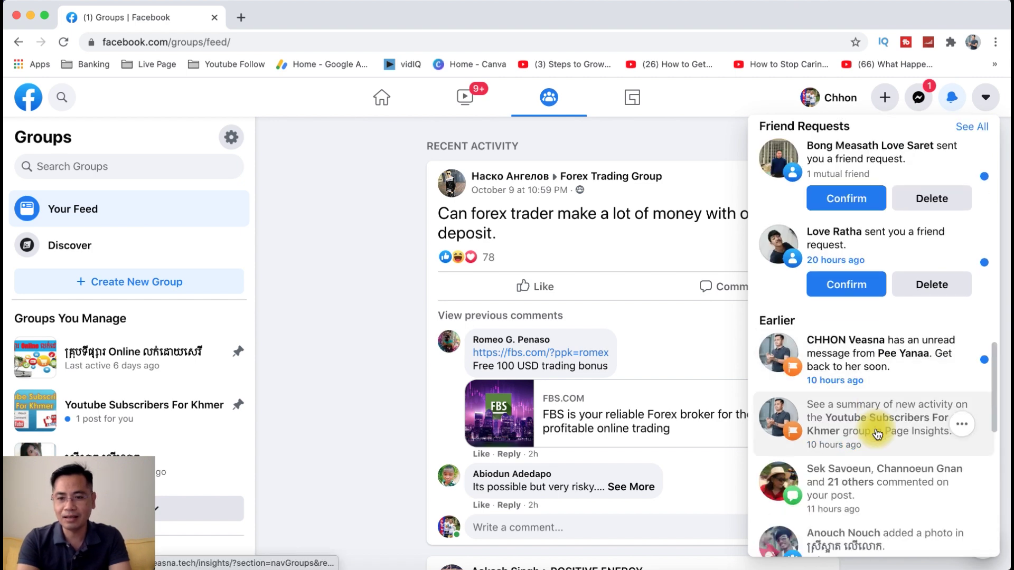
{"action": "scroll", "coordinate": [876, 434], "scroll_direction": "down", "scroll_amount": 5}
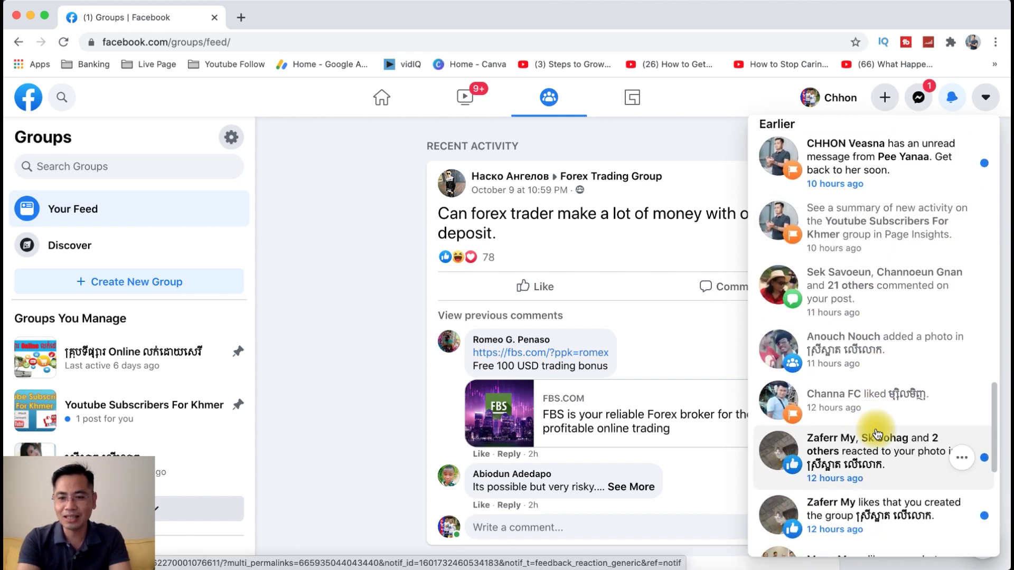
{"action": "scroll", "coordinate": [876, 434], "scroll_direction": "down", "scroll_amount": 3}
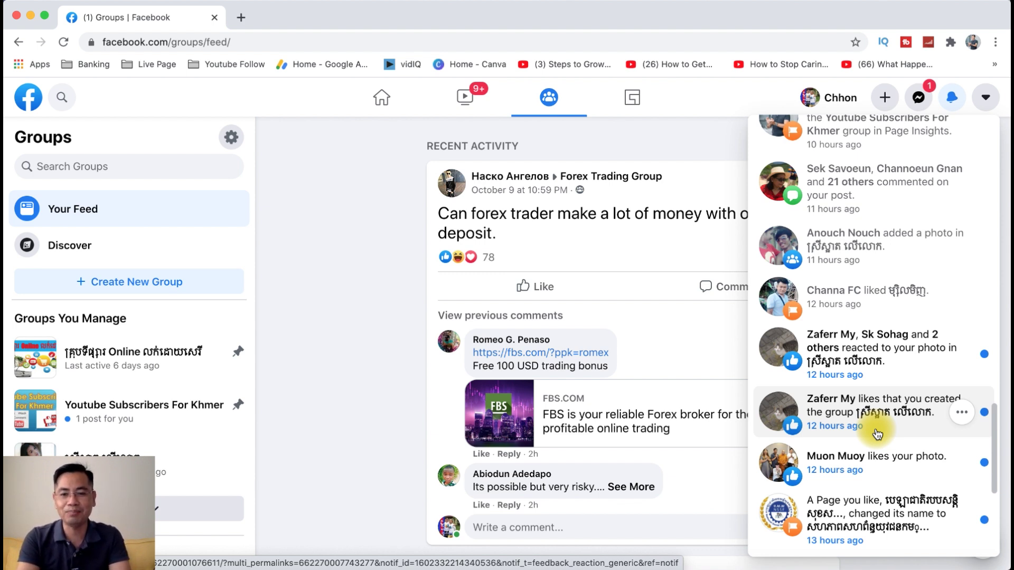
{"action": "left_click", "coordinate": [361, 373]}
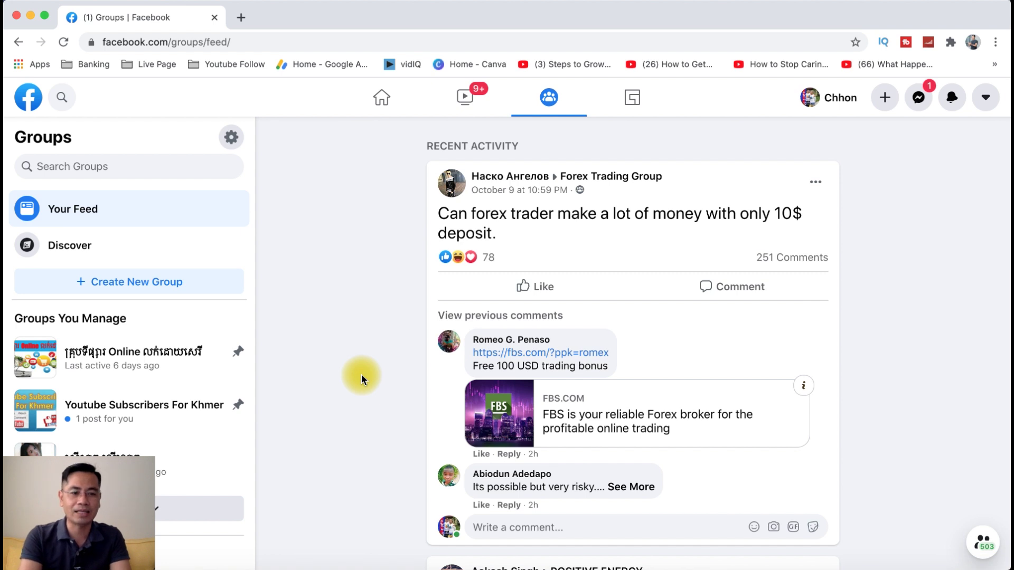
Return to the Facebook home feed and start creating an ad.
{"action": "left_click", "coordinate": [379, 100]}
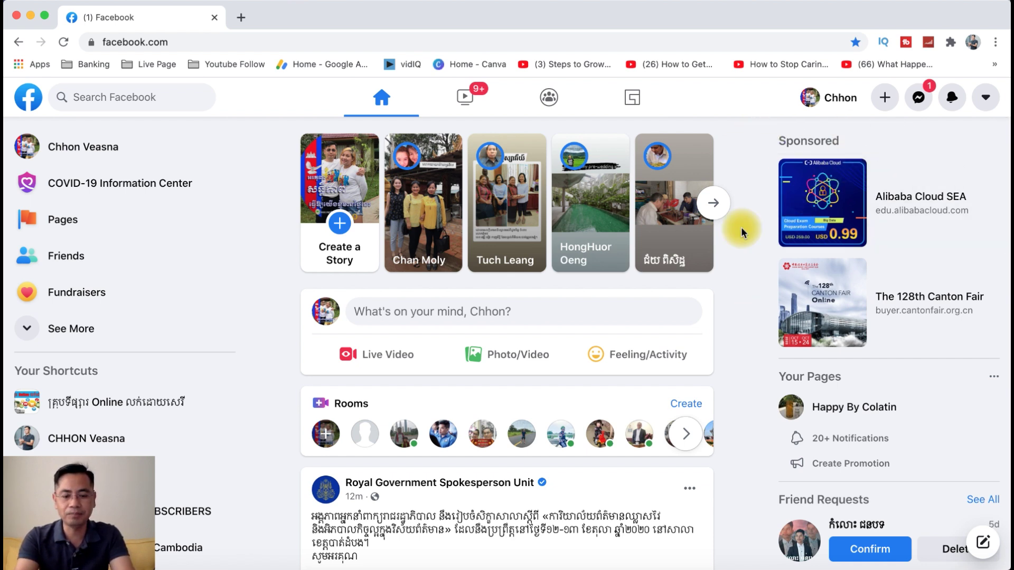
{"action": "left_click", "coordinate": [887, 100]}
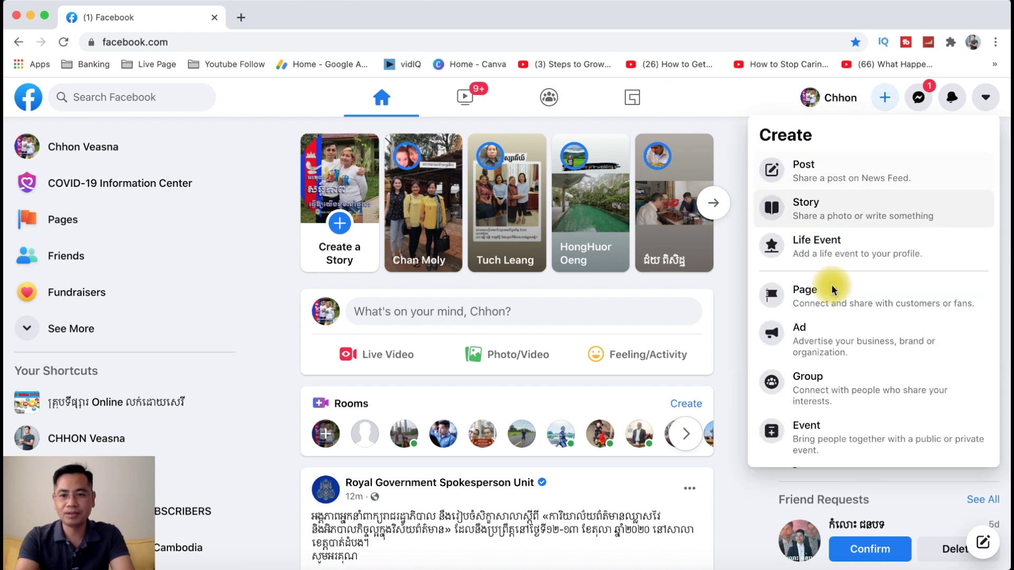
{"action": "left_click", "coordinate": [833, 339]}
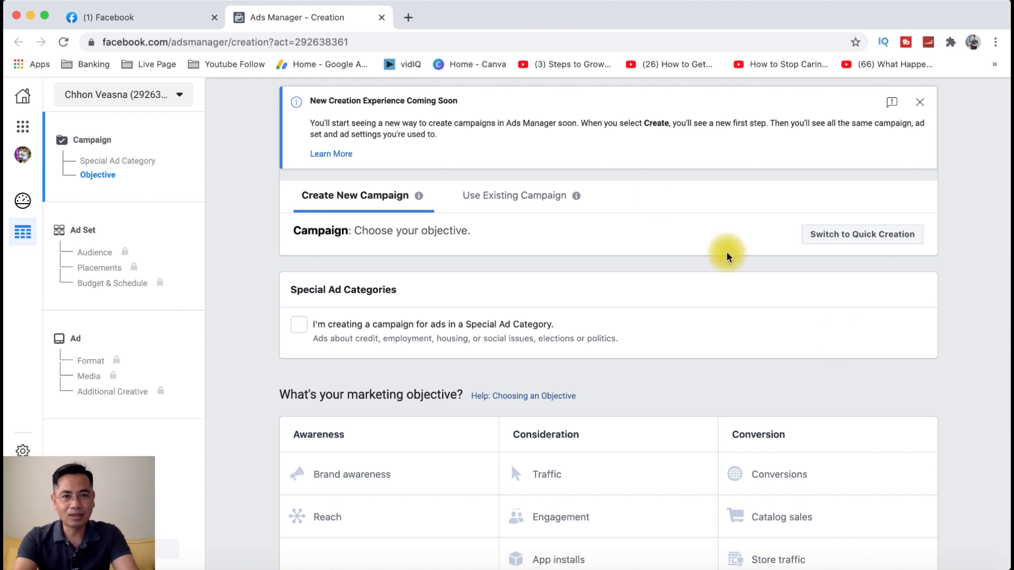
Switch to the News browser profile and enlarge its window to fill the screen.
{"action": "left_click", "coordinate": [314, 2]}
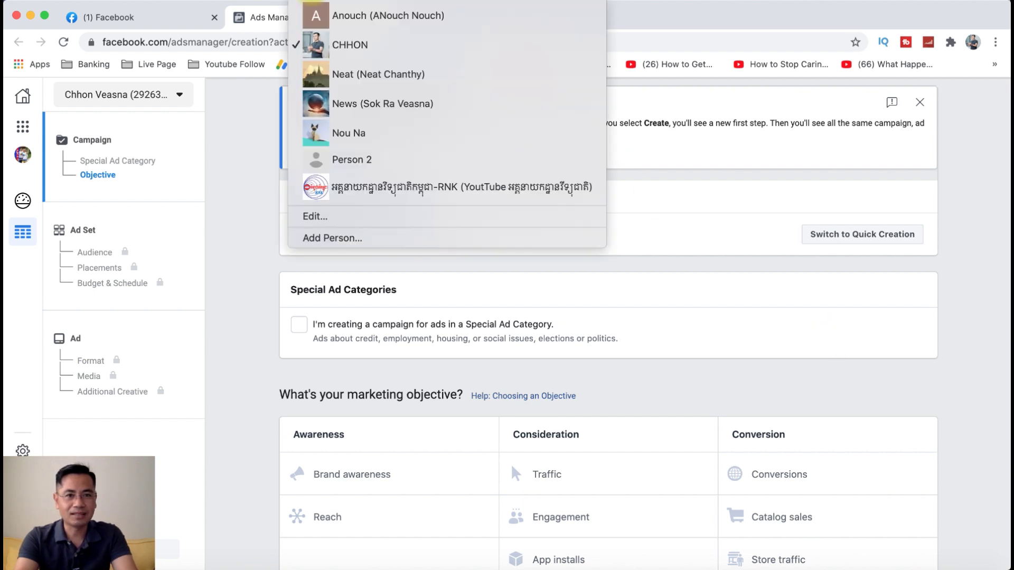
{"action": "left_click", "coordinate": [361, 104]}
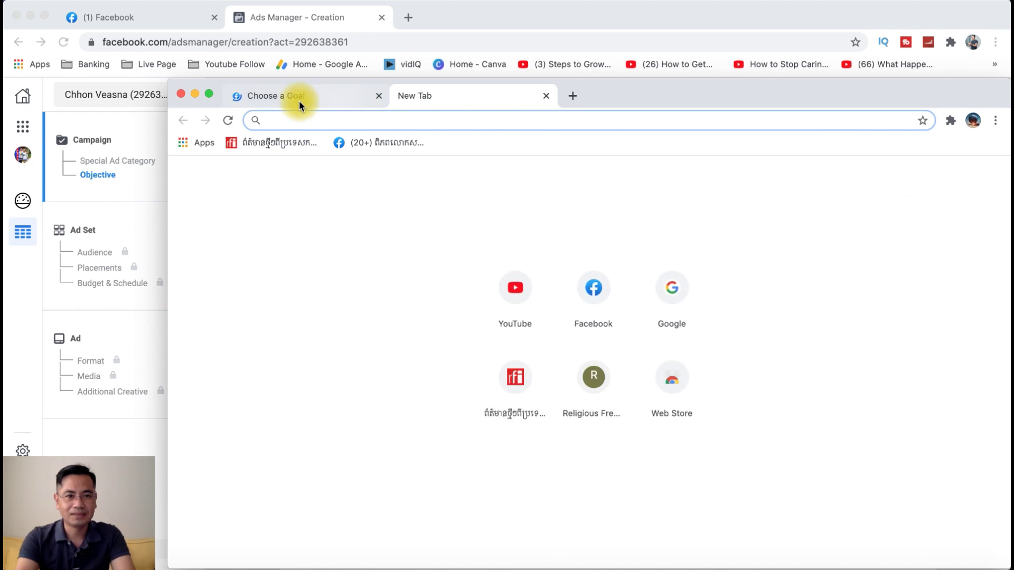
{"action": "mouse_move", "coordinate": [209, 94]}
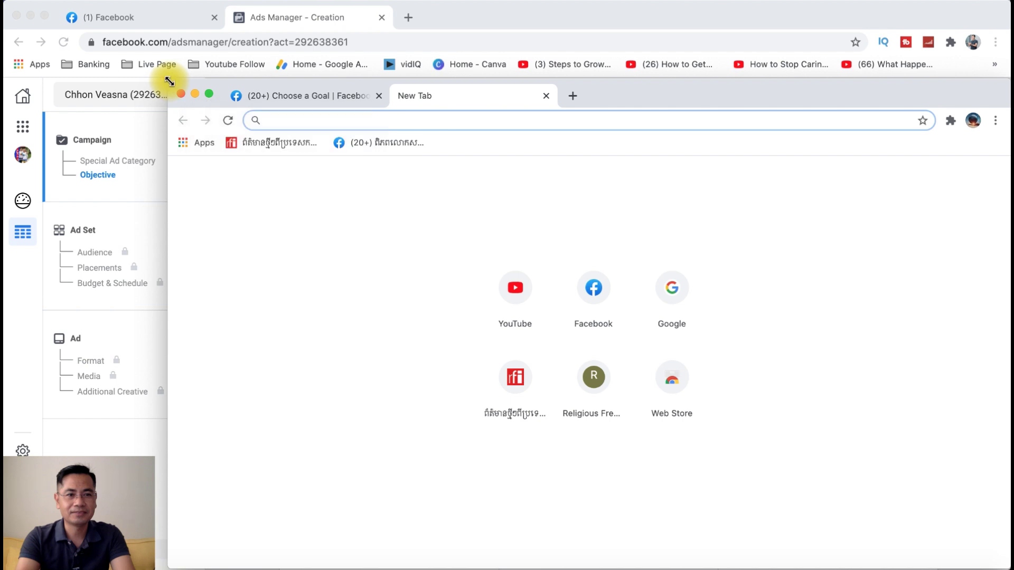
{"action": "left_click_drag", "start_coordinate": [167, 78], "coordinate": [5, 5]}
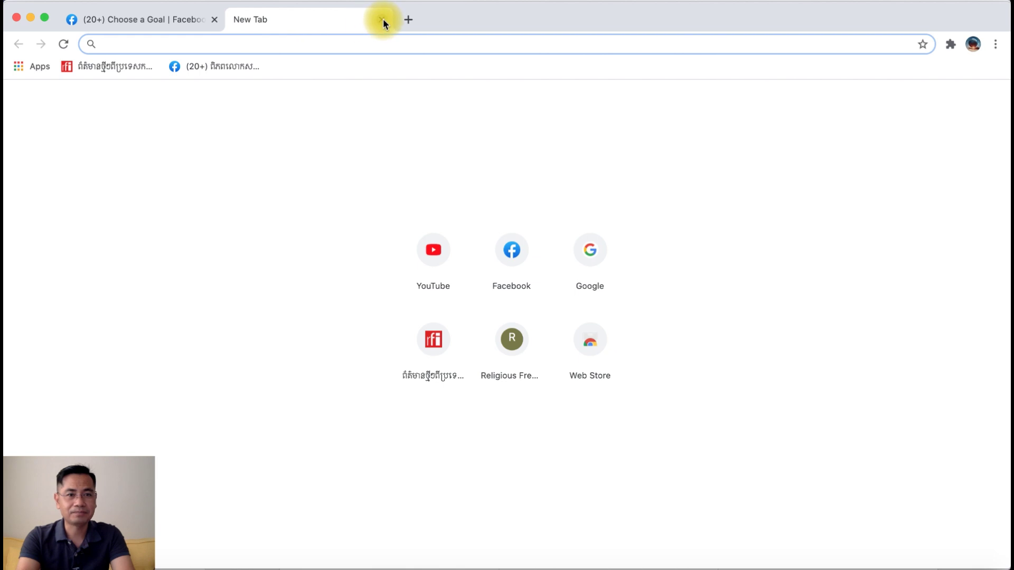
Open Facebook in the News profile, start creating an ad and go on to Ads Manager.
{"action": "left_click", "coordinate": [519, 259]}
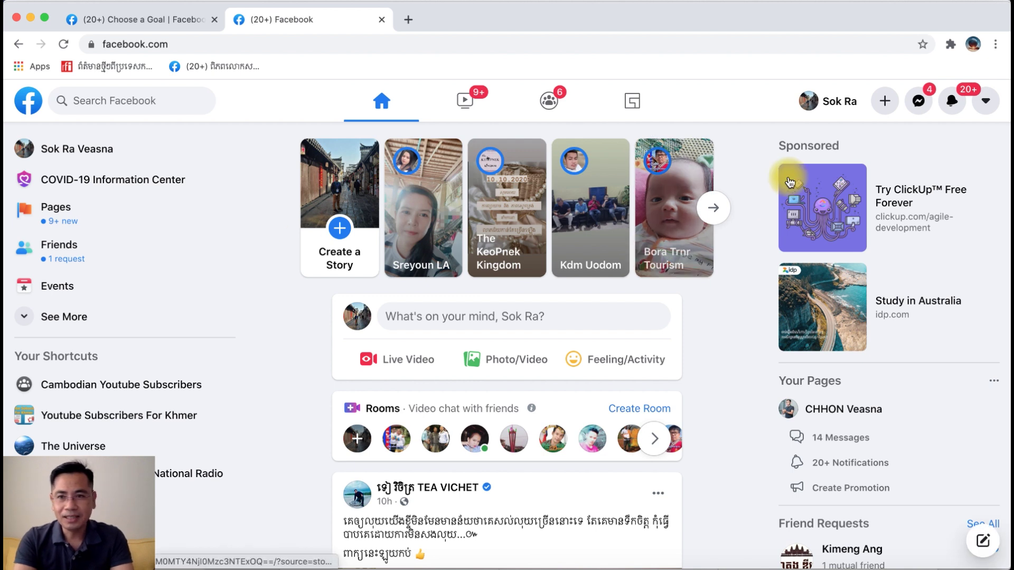
{"action": "left_click", "coordinate": [886, 101]}
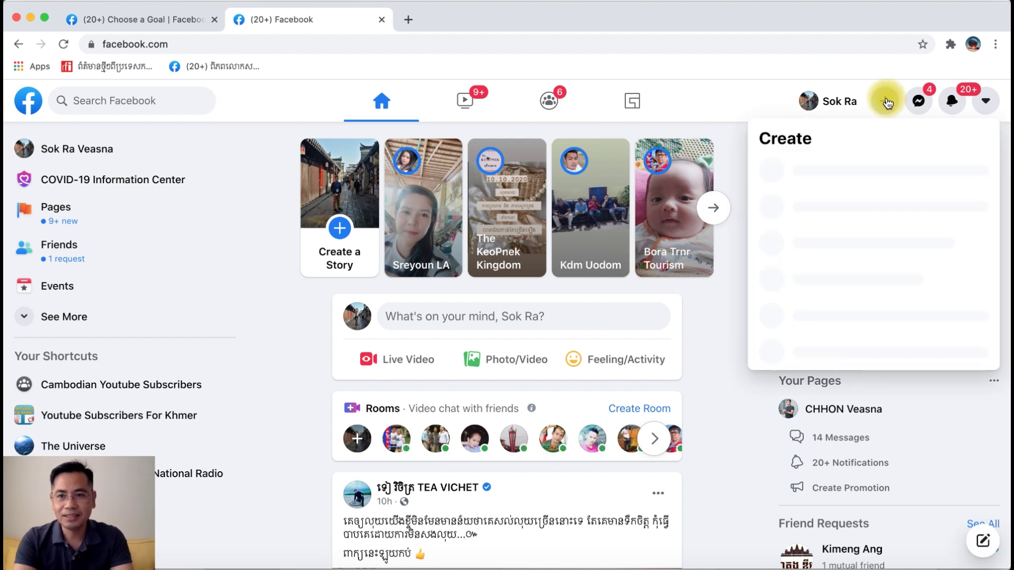
{"action": "left_click", "coordinate": [844, 341]}
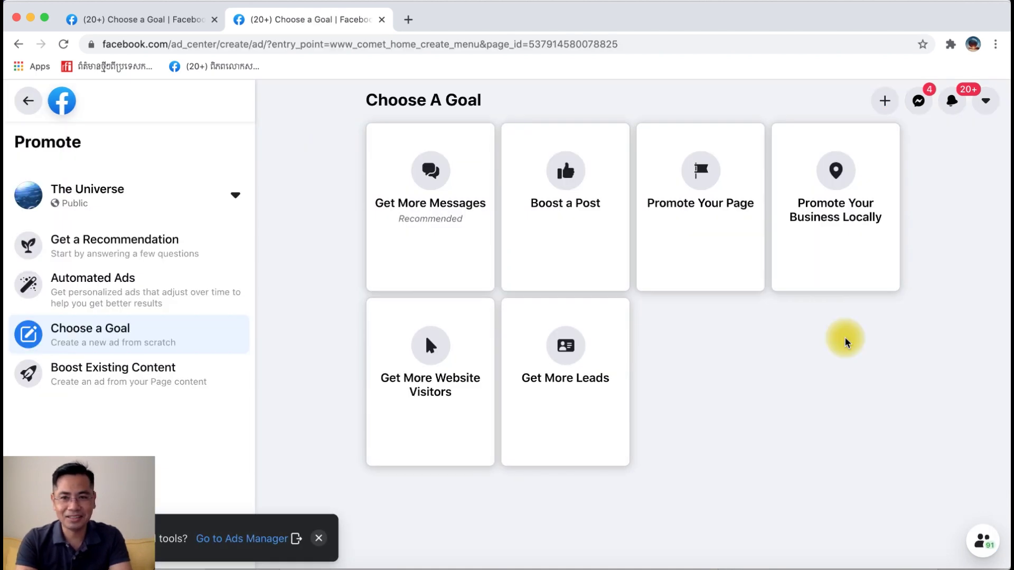
{"action": "left_click", "coordinate": [241, 543]}
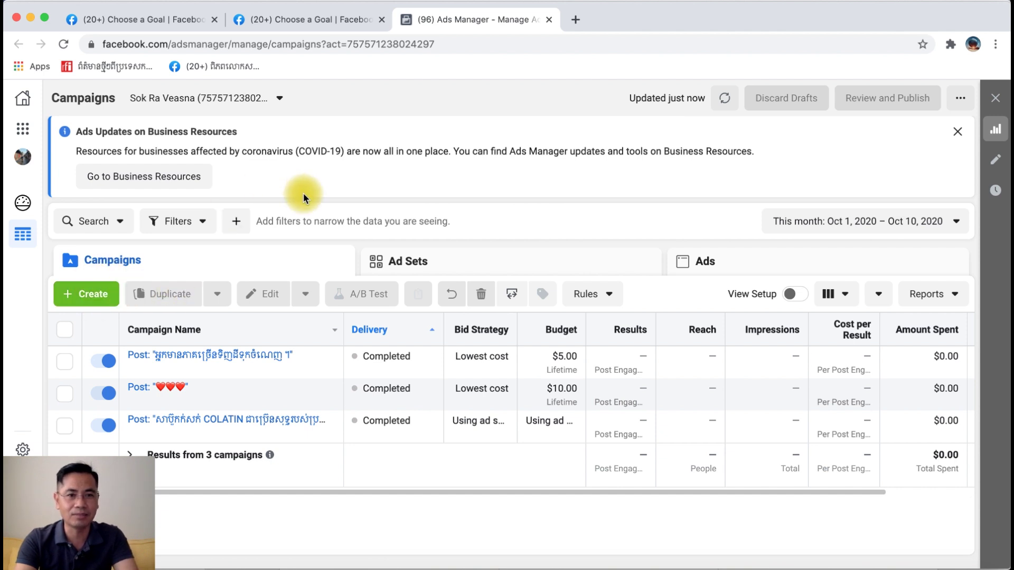
Open Facebook in the browser profile listed just below News and shrink its window so the Ads Manager window shows behind it.
{"action": "left_click", "coordinate": [309, 2]}
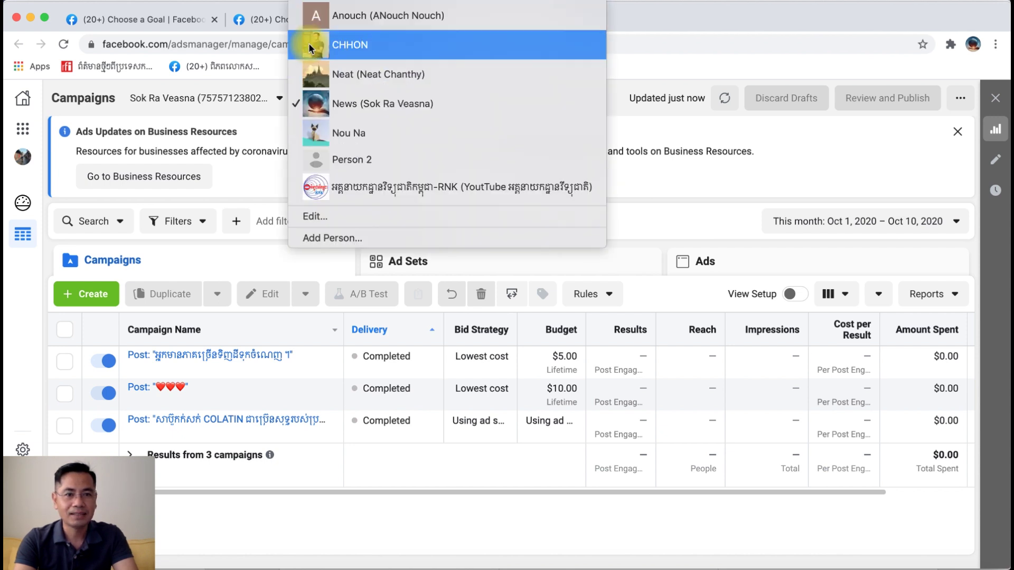
{"action": "left_click", "coordinate": [346, 134]}
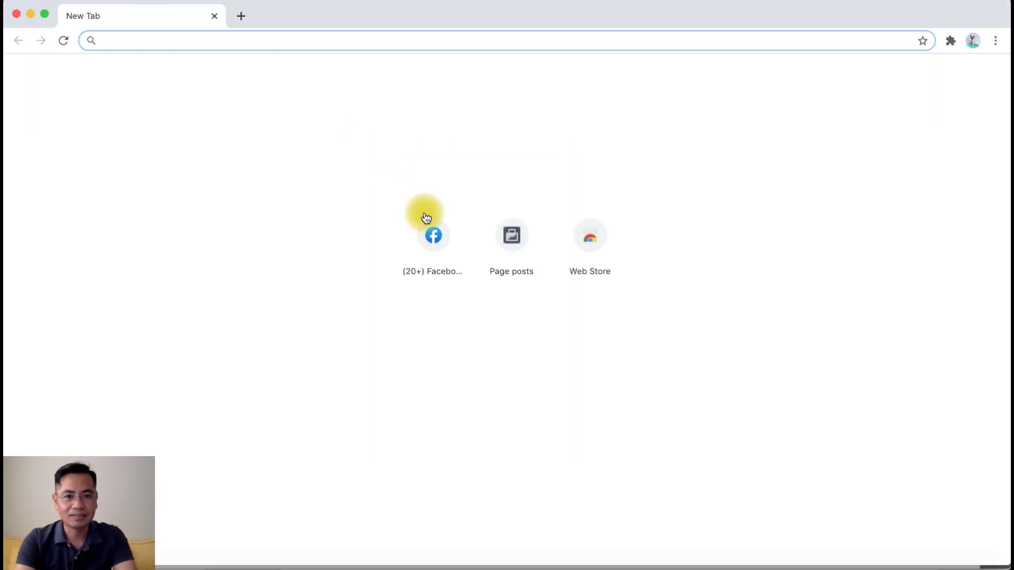
{"action": "left_click", "coordinate": [432, 235]}
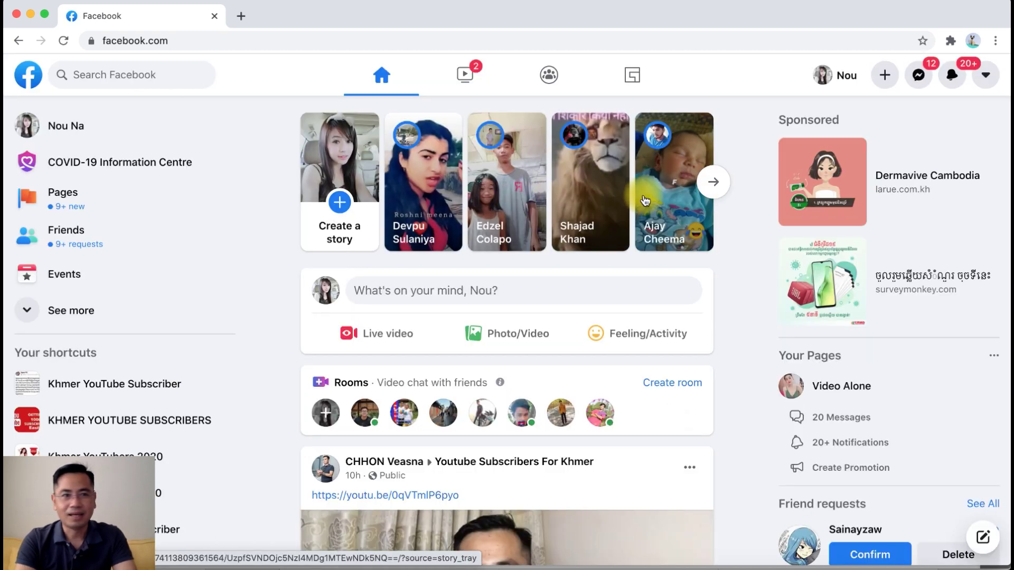
{"action": "left_click_drag", "start_coordinate": [7, 3], "coordinate": [149, 114]}
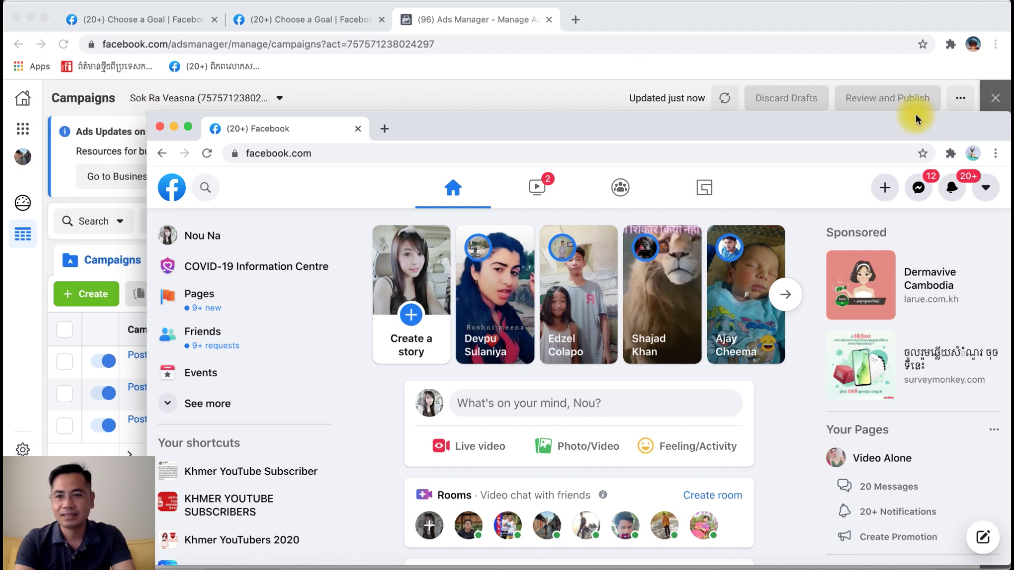
Start creating an ad from the Facebook home feed in the front window.
{"action": "left_click", "coordinate": [889, 196]}
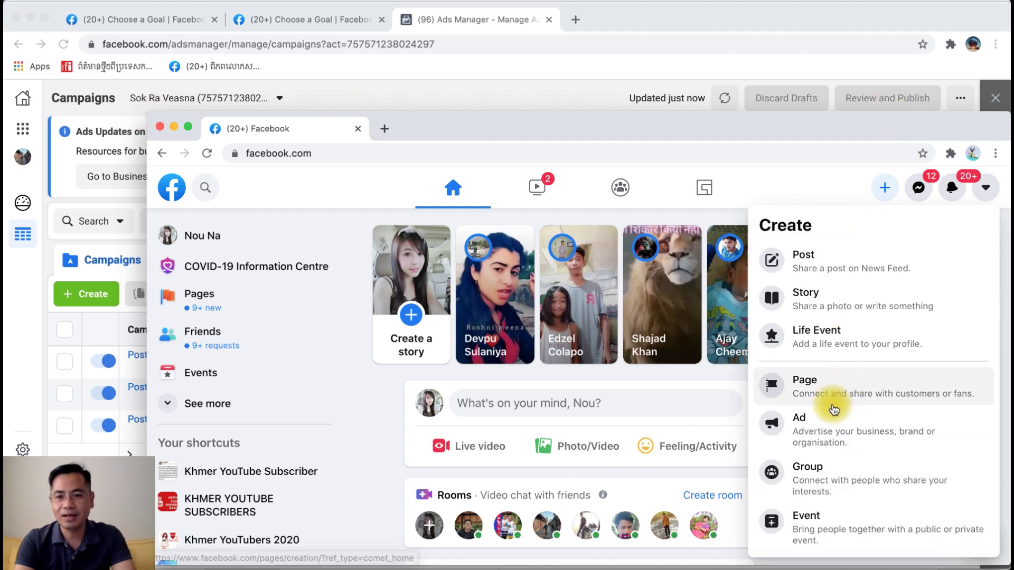
{"action": "left_click", "coordinate": [829, 427]}
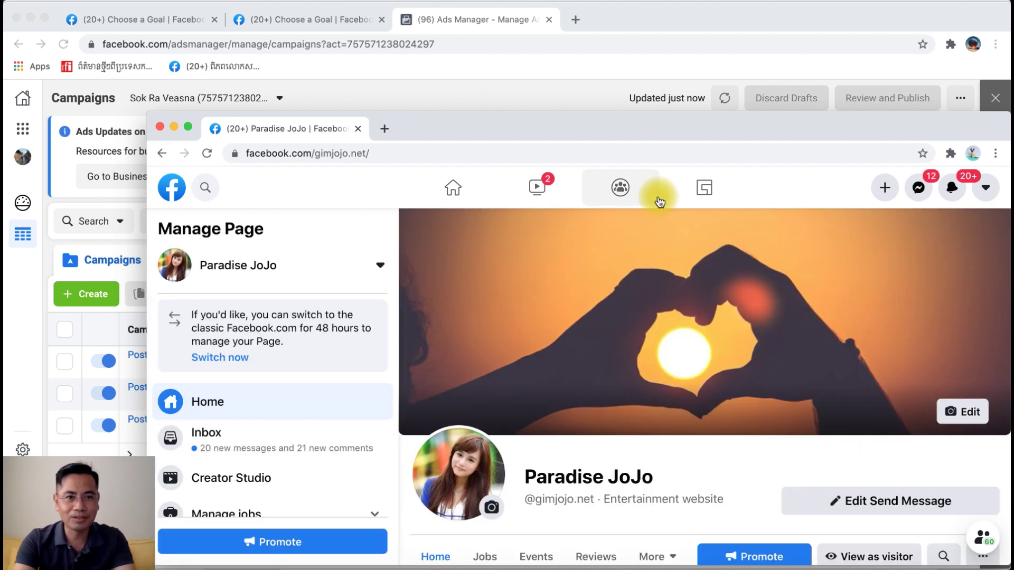
Show the second Choose a Goal page in the window behind, minimize that window and bring the Ads Manager creation window to the front.
{"action": "left_click", "coordinate": [317, 19]}
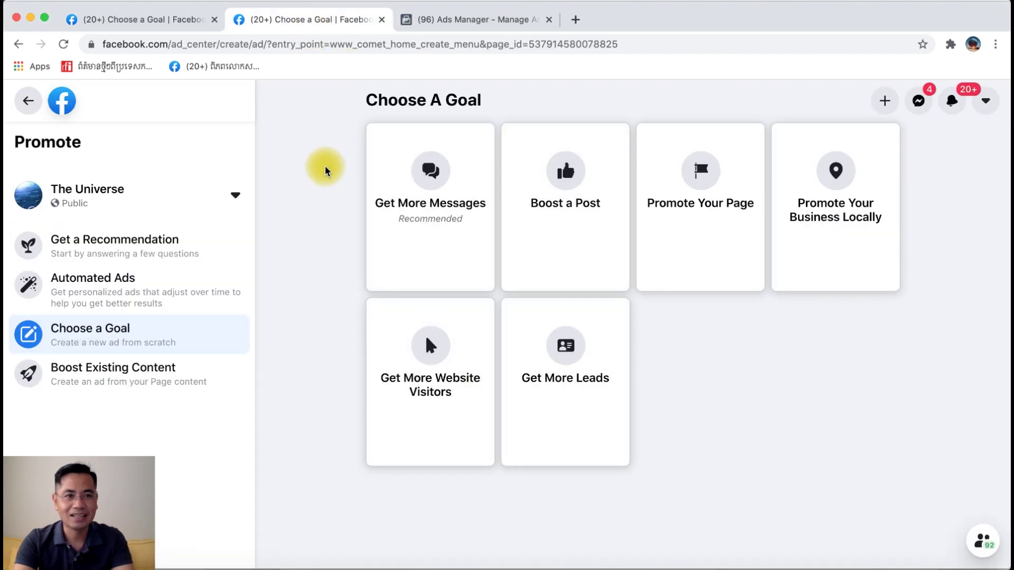
{"action": "left_click", "coordinate": [31, 18]}
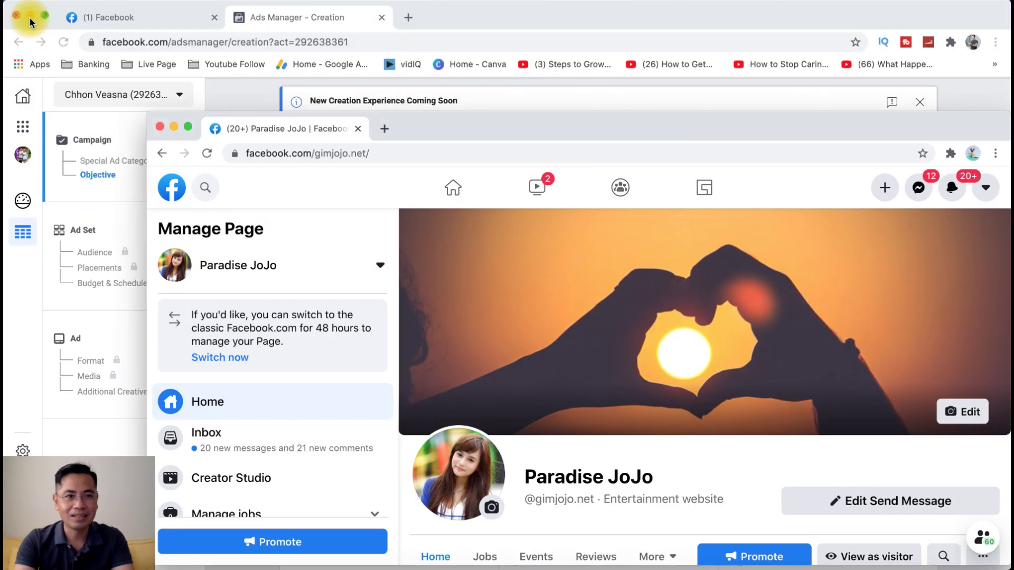
{"action": "left_click", "coordinate": [66, 9]}
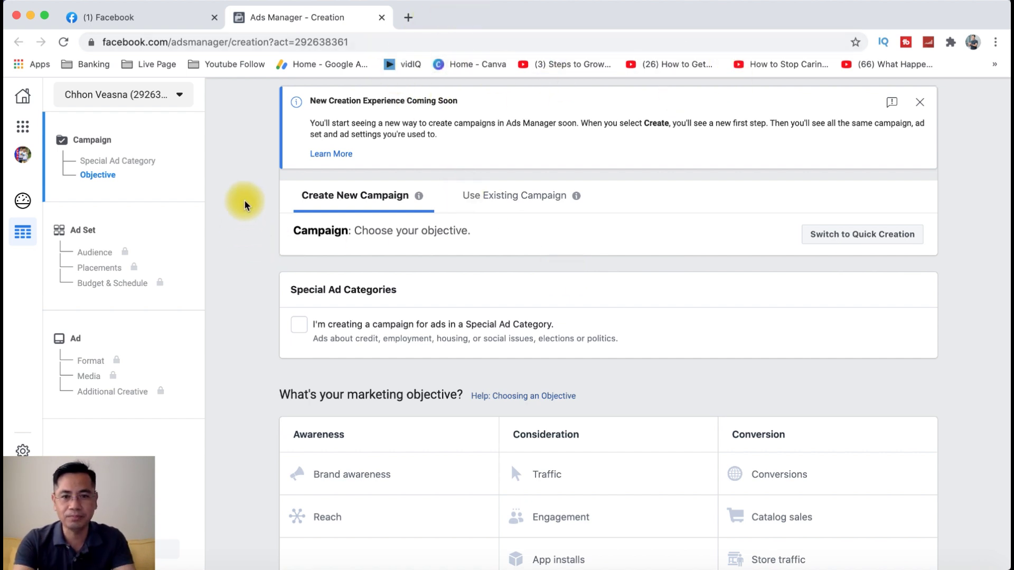
Switch the new campaign to Quick Creation, look through its form down to the ad name, and cancel it.
{"action": "left_click", "coordinate": [859, 238]}
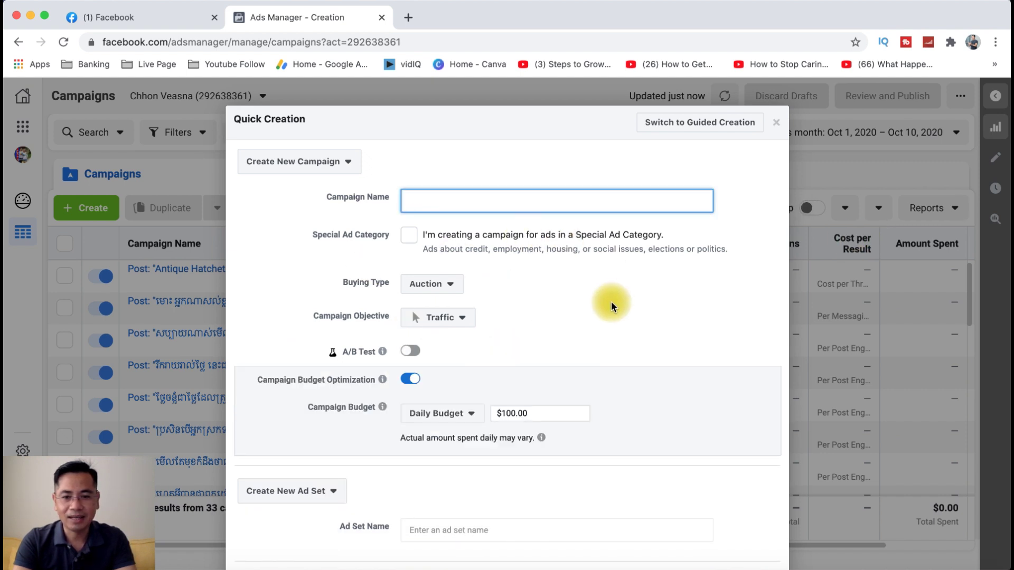
{"action": "scroll", "coordinate": [610, 302], "scroll_direction": "down", "scroll_amount": 5}
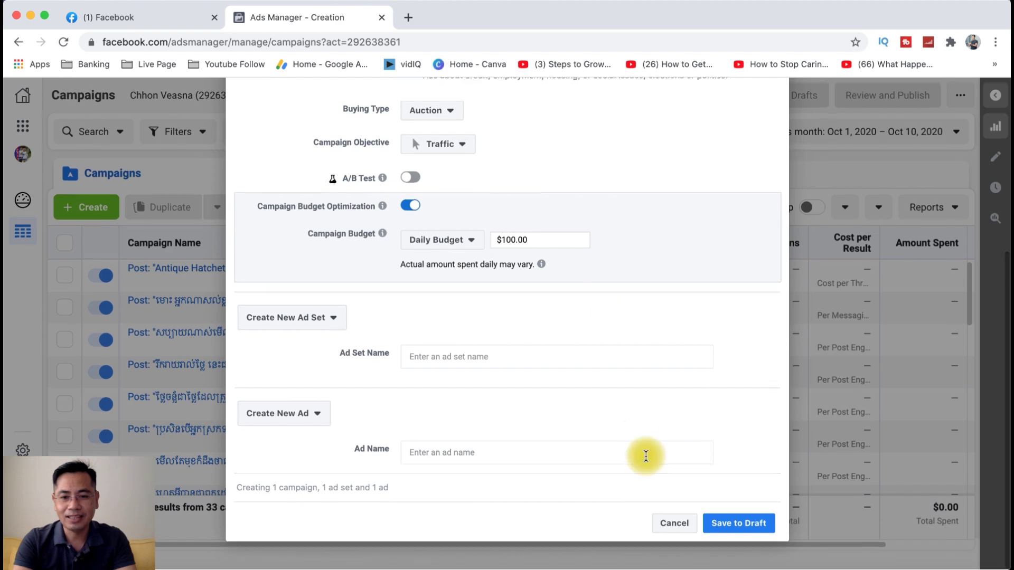
{"action": "left_click", "coordinate": [675, 525]}
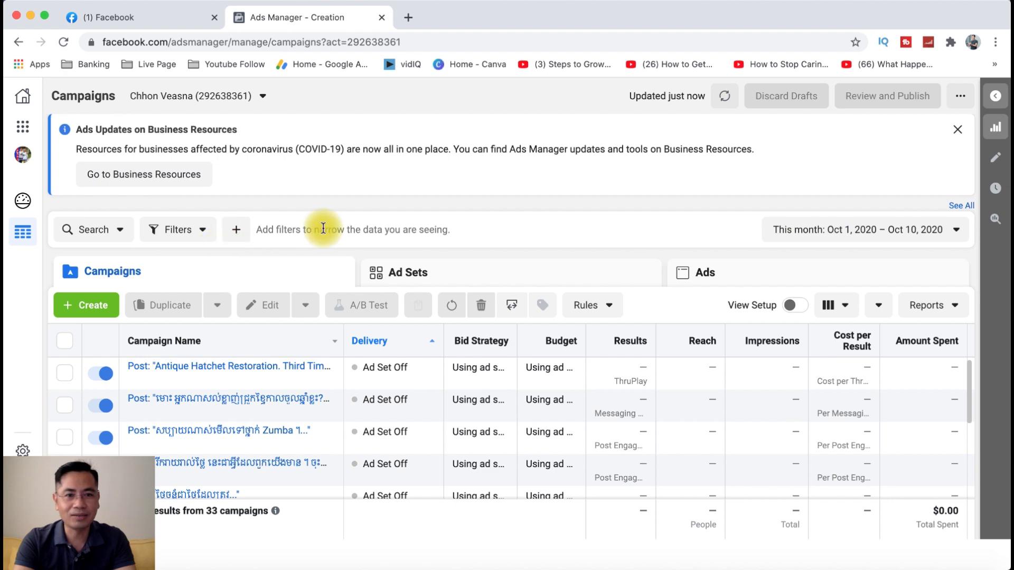
Restore the minimized Choose a Goal window, reload the page and go on to Ads Manager.
{"action": "mouse_move", "coordinate": [926, 560]}
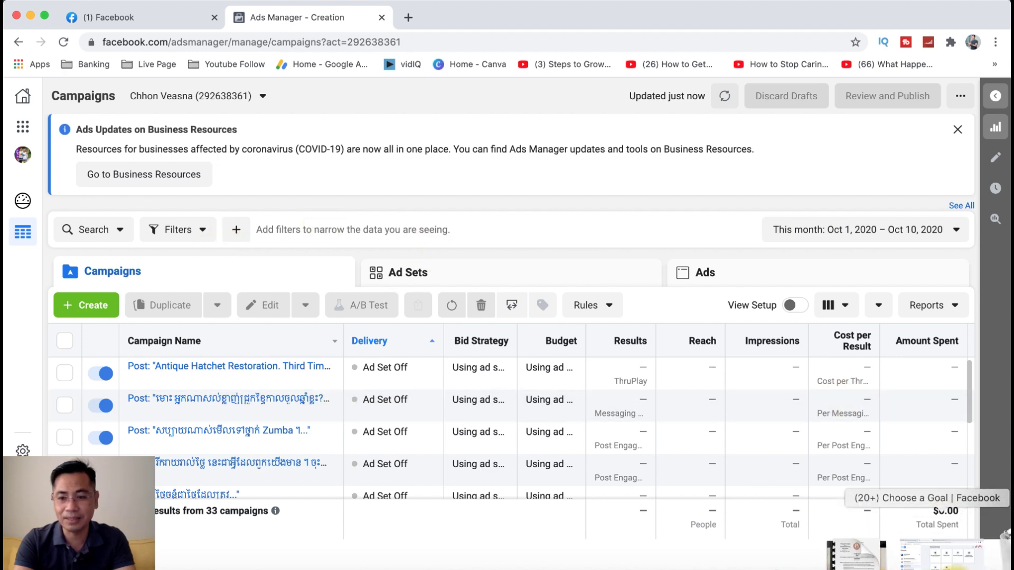
{"action": "left_click", "coordinate": [934, 554]}
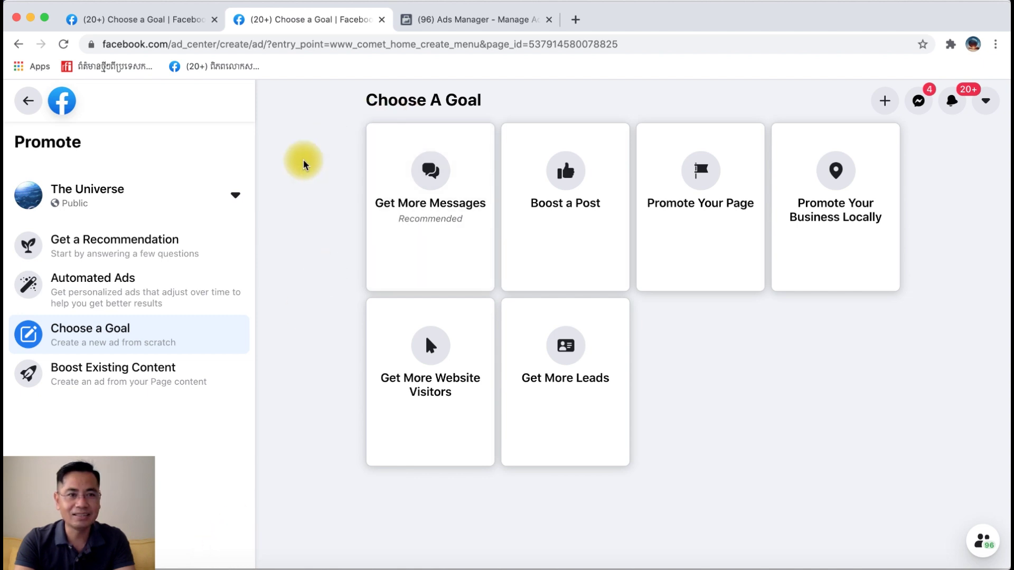
{"action": "left_click", "coordinate": [62, 46]}
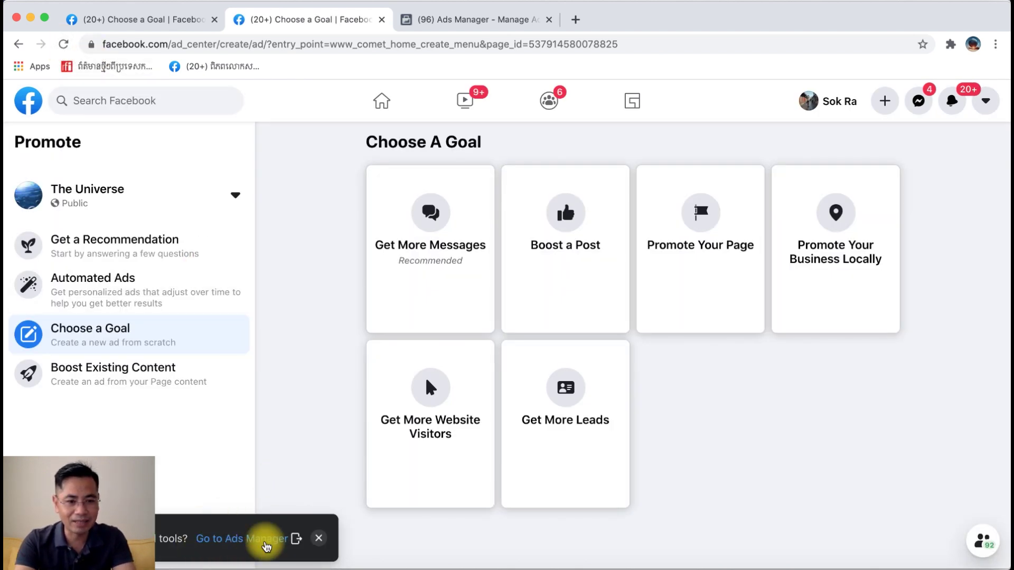
{"action": "left_click", "coordinate": [244, 544]}
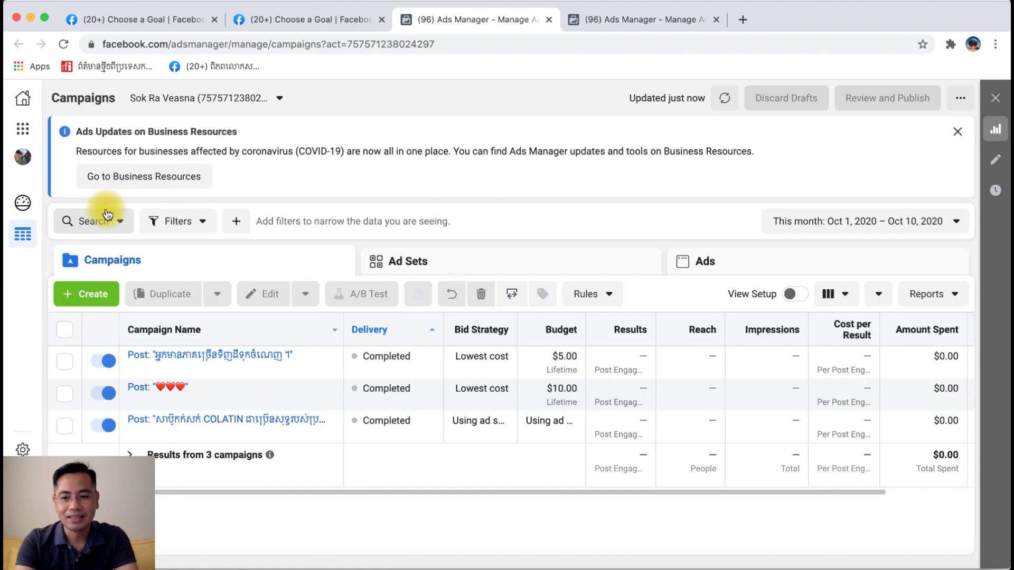
Minimize both Ads Manager windows and try to create an ad from the Paradise JoJo page window.
{"action": "left_click", "coordinate": [28, 17]}
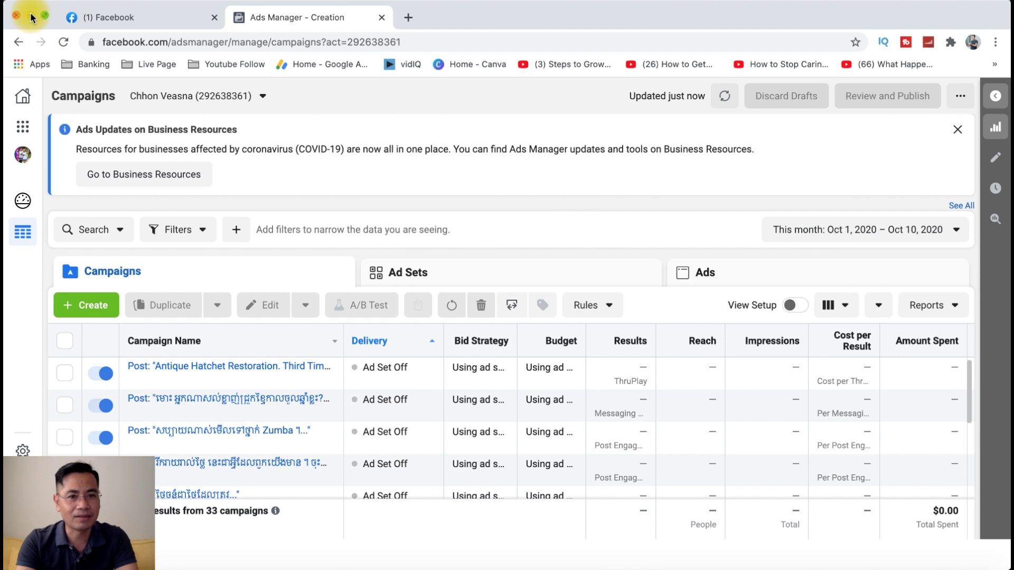
{"action": "left_click", "coordinate": [30, 18]}
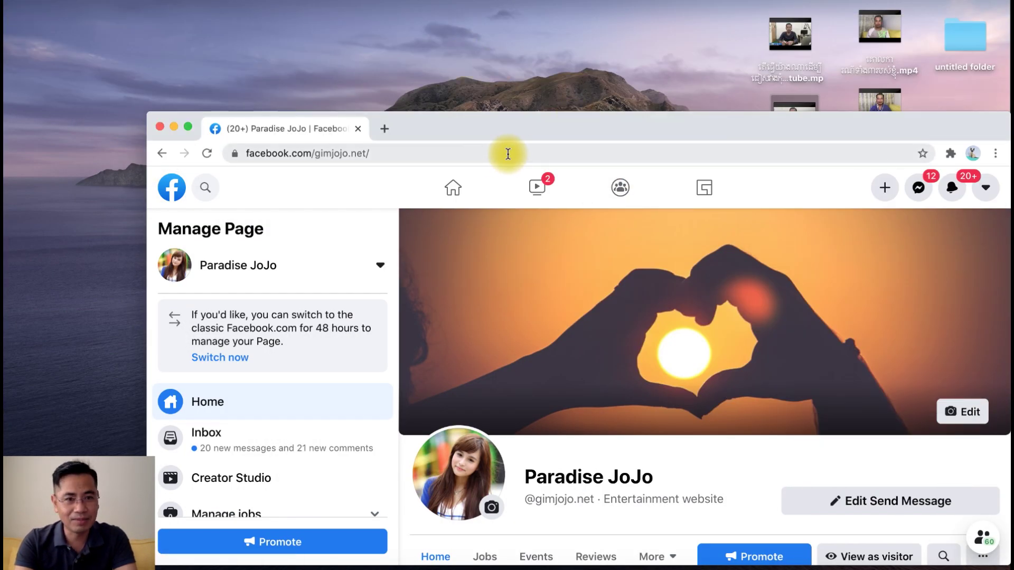
{"action": "left_click", "coordinate": [884, 187]}
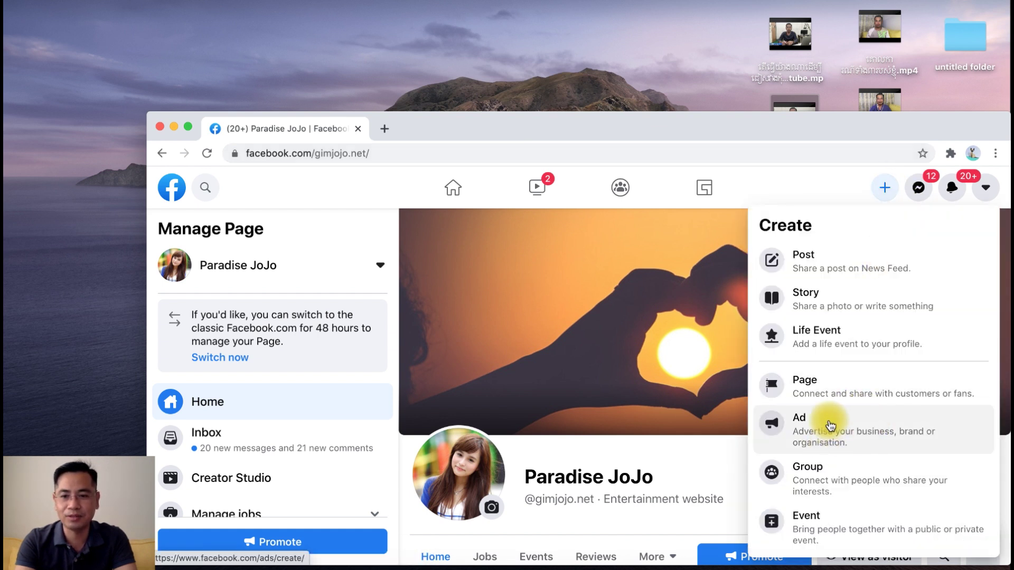
{"action": "left_click", "coordinate": [813, 433]}
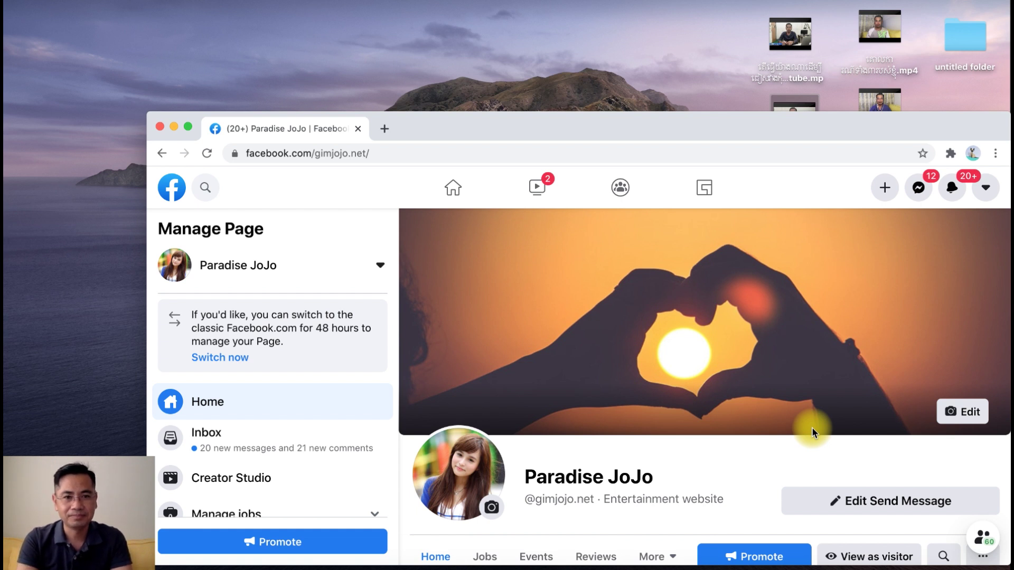
Search the web for "google" in the remaining browser window.
{"action": "left_click", "coordinate": [405, 154]}
{"action": "type", "text": "gogole"}
{"action": "key", "text": "BackSpace"}
{"action": "key", "text": "BackSpace"}
{"action": "key", "text": "BackSpace"}
{"action": "key", "text": "BackSpace"}
{"action": "type", "text": "ogle"}
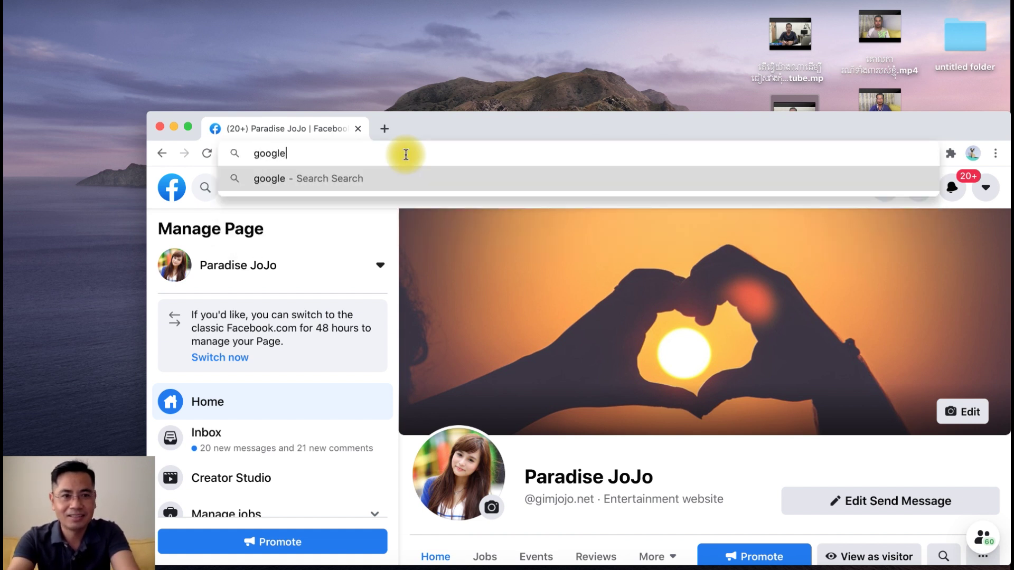
{"action": "key", "text": "Return"}
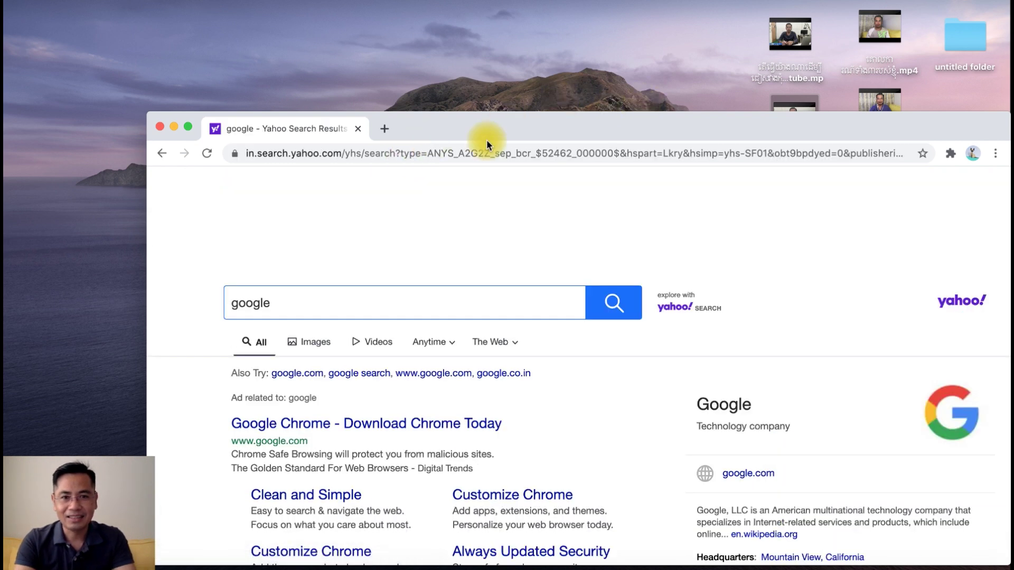
Open facebook.com and try again to create an ad from the home feed.
{"action": "left_click", "coordinate": [488, 151]}
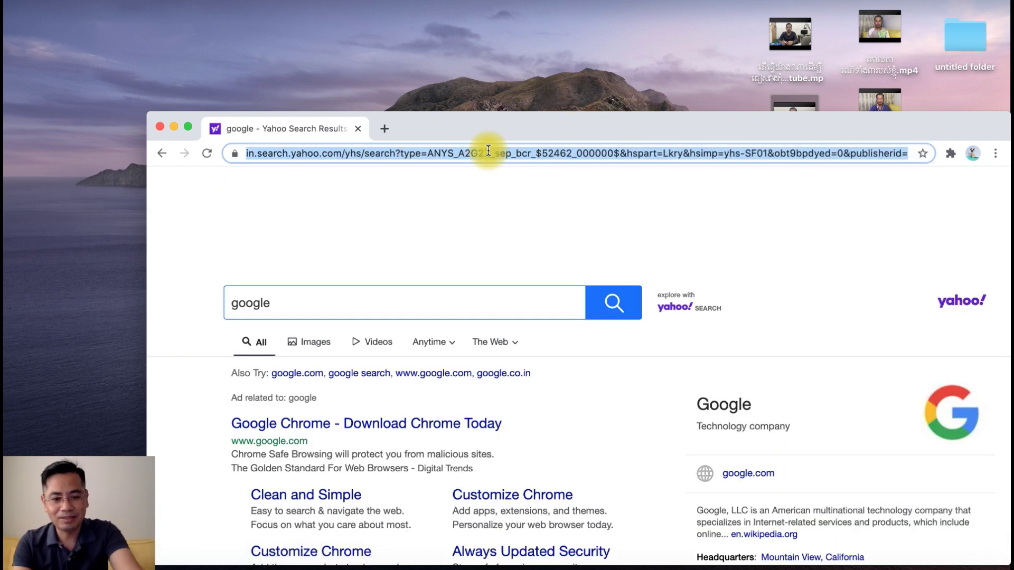
{"action": "type", "text": "facebook.com"}
{"action": "key", "text": "Return"}
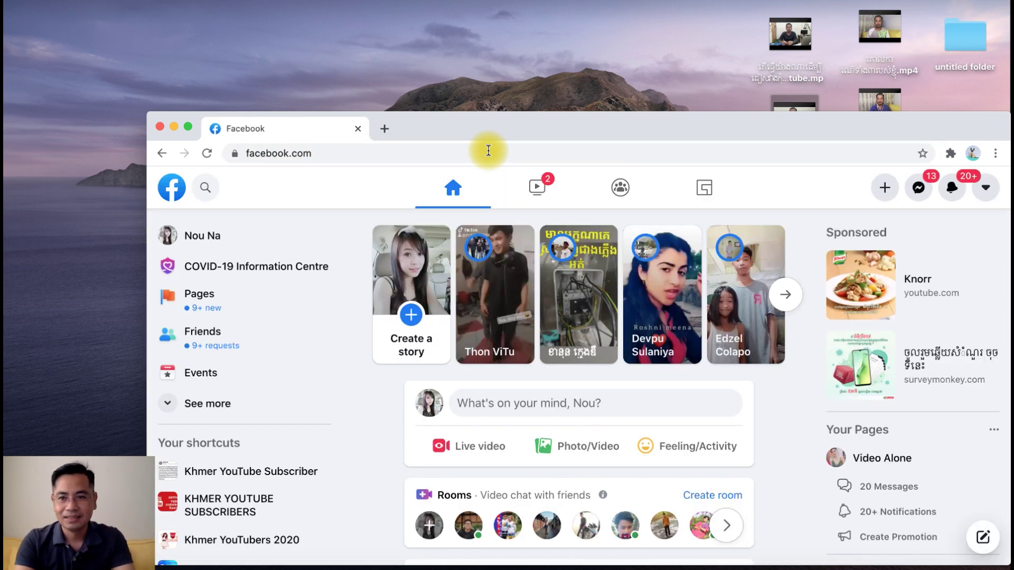
{"action": "left_click", "coordinate": [887, 189]}
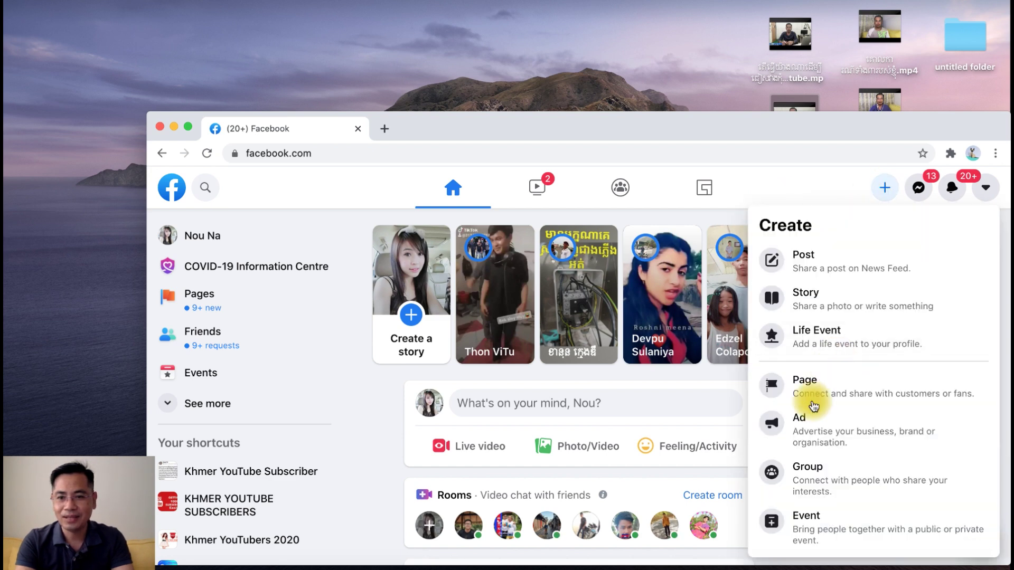
{"action": "left_click", "coordinate": [804, 424]}
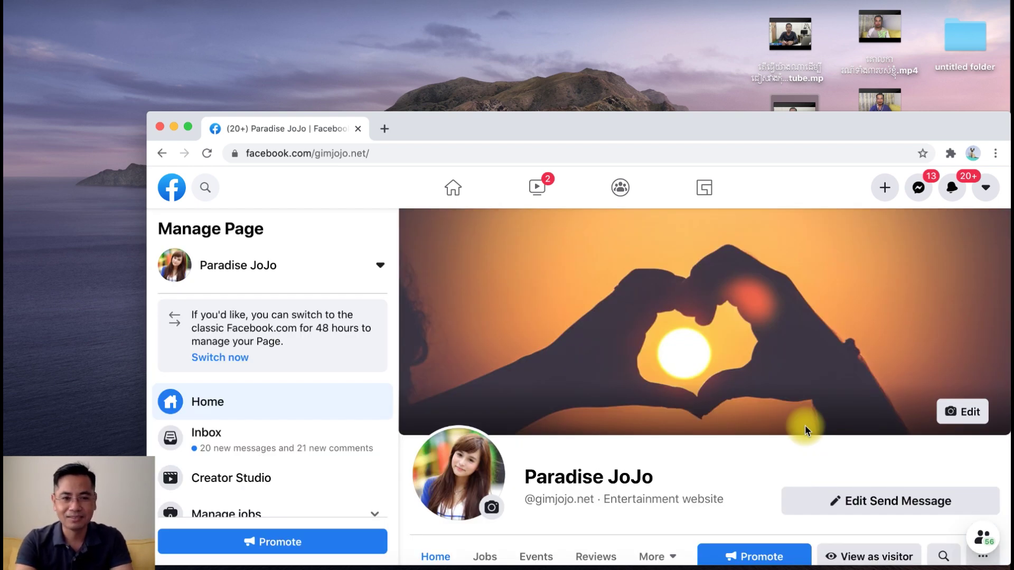
{"action": "left_click", "coordinate": [380, 265]}
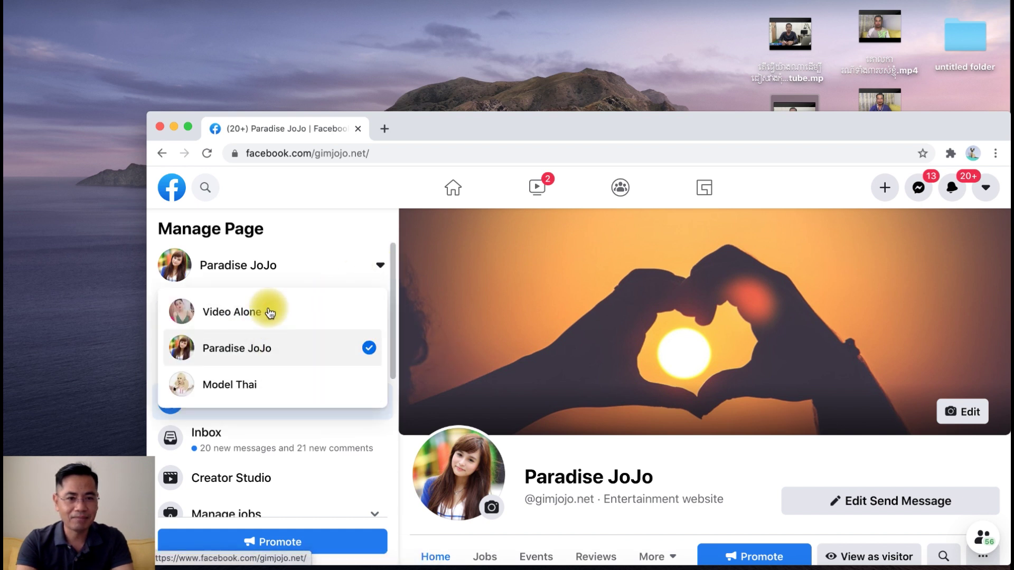
{"action": "left_click", "coordinate": [381, 188]}
{"action": "left_click", "coordinate": [380, 154]}
{"action": "key", "text": "Right"}
{"action": "key", "text": "BackSpace"}
{"action": "key", "text": "BackSpace"}
{"action": "key", "text": "BackSpace"}
{"action": "key", "text": "BackSpace"}
{"action": "key", "text": "BackSpace"}
{"action": "key", "text": "BackSpace"}
{"action": "key", "text": "BackSpace"}
{"action": "key", "text": "BackSpace"}
{"action": "key", "text": "BackSpace"}
{"action": "key", "text": "BackSpace"}
{"action": "key", "text": "BackSpace"}
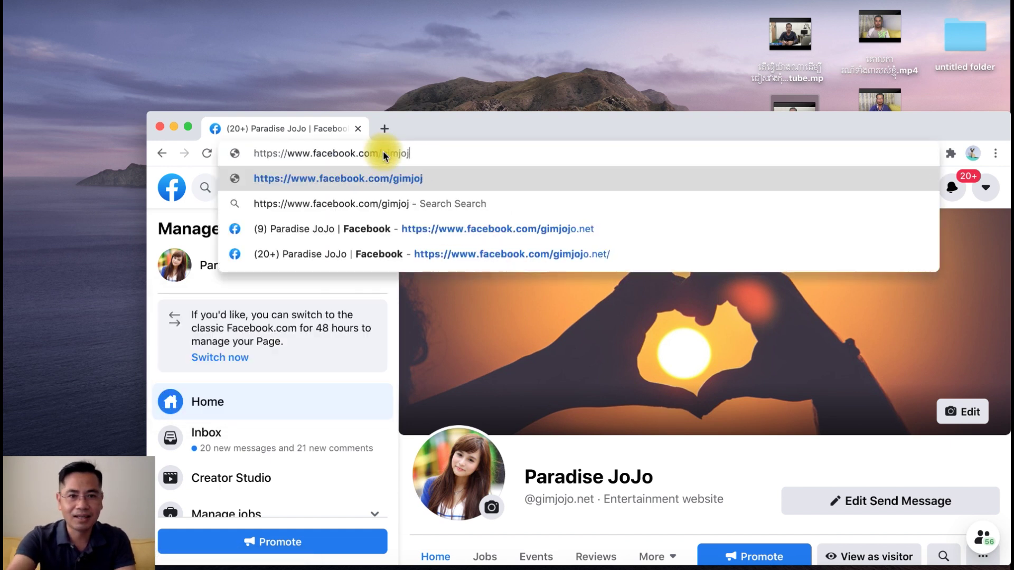
{"action": "key", "text": "BackSpace"}
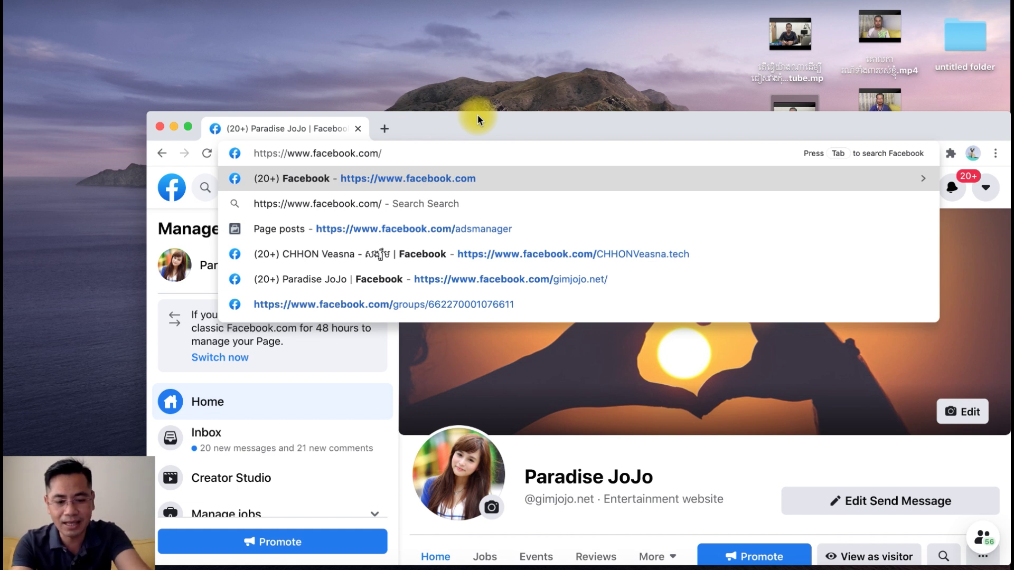
{"action": "type", "text": "adsmanager"}
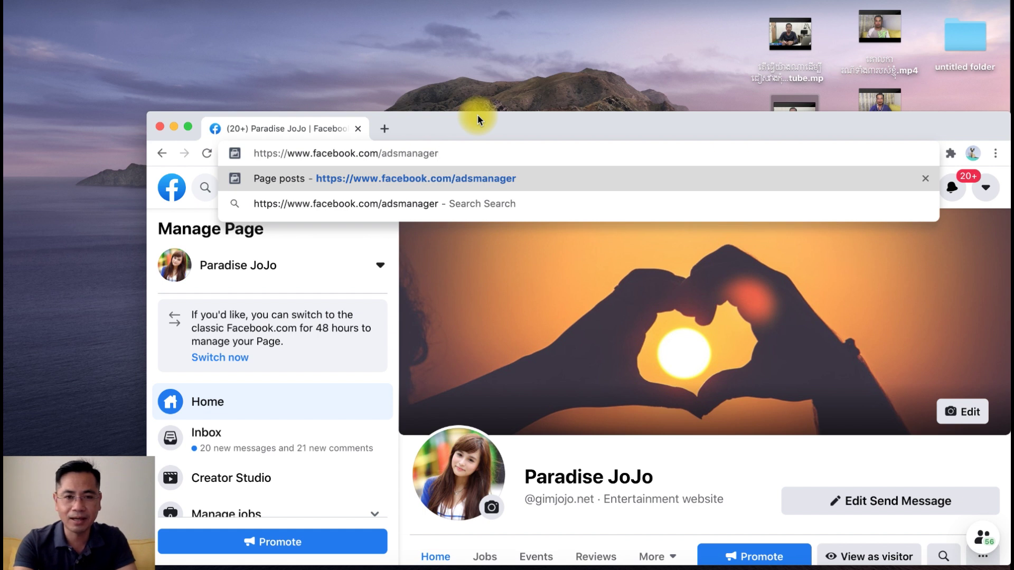
{"action": "key", "text": "Return"}
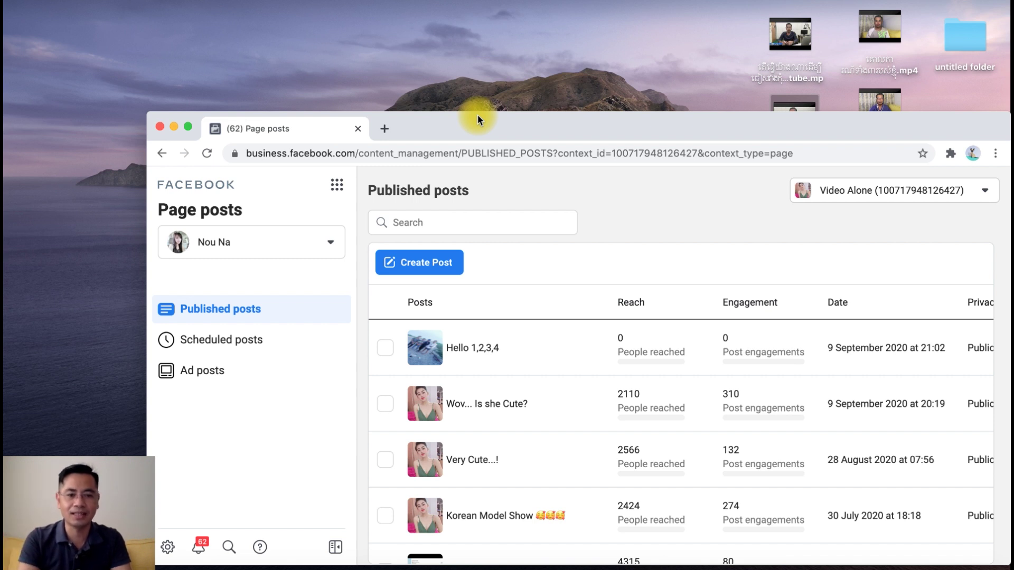
Restore the minimized Ads Manager window with the other account's campaigns for comparison, and minimize it again.
{"action": "left_click", "coordinate": [294, 153]}
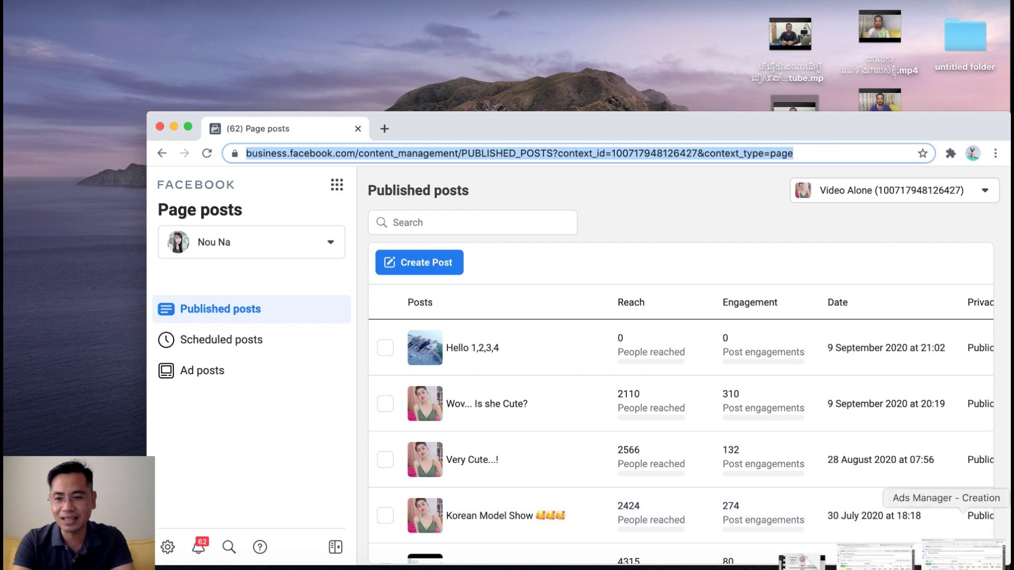
{"action": "left_click", "coordinate": [905, 557]}
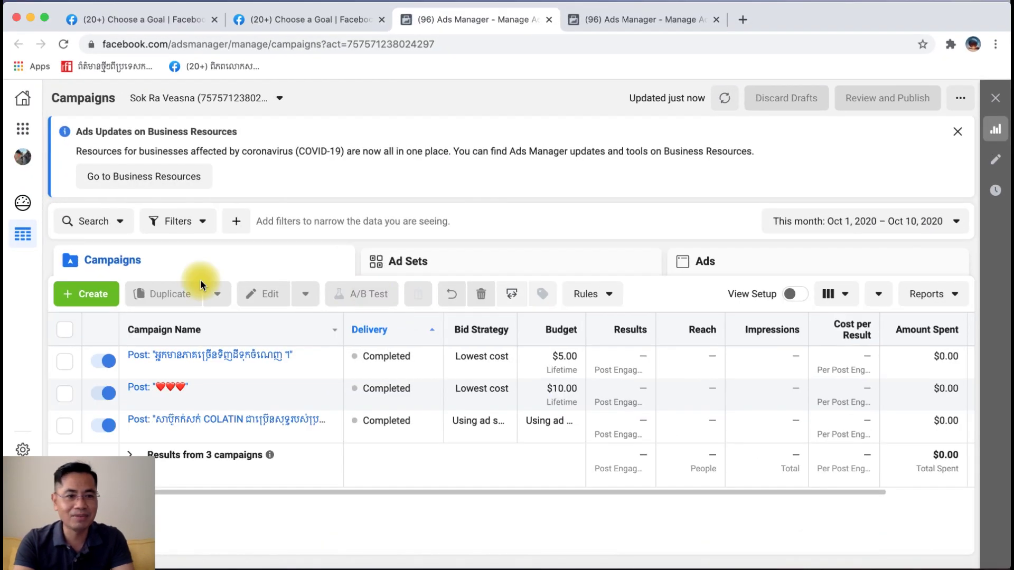
{"action": "left_click", "coordinate": [31, 18]}
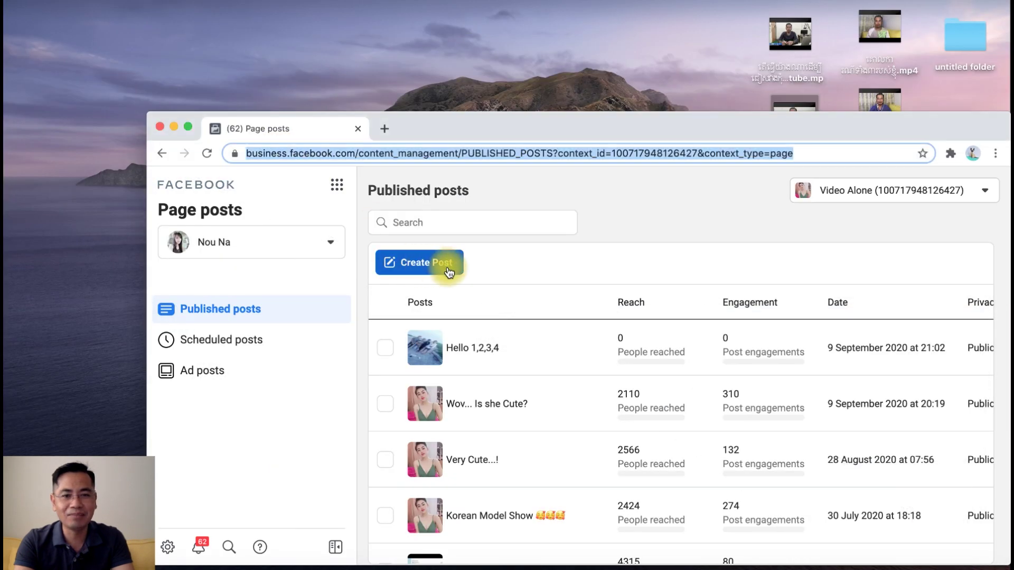
{"action": "left_click", "coordinate": [606, 211]}
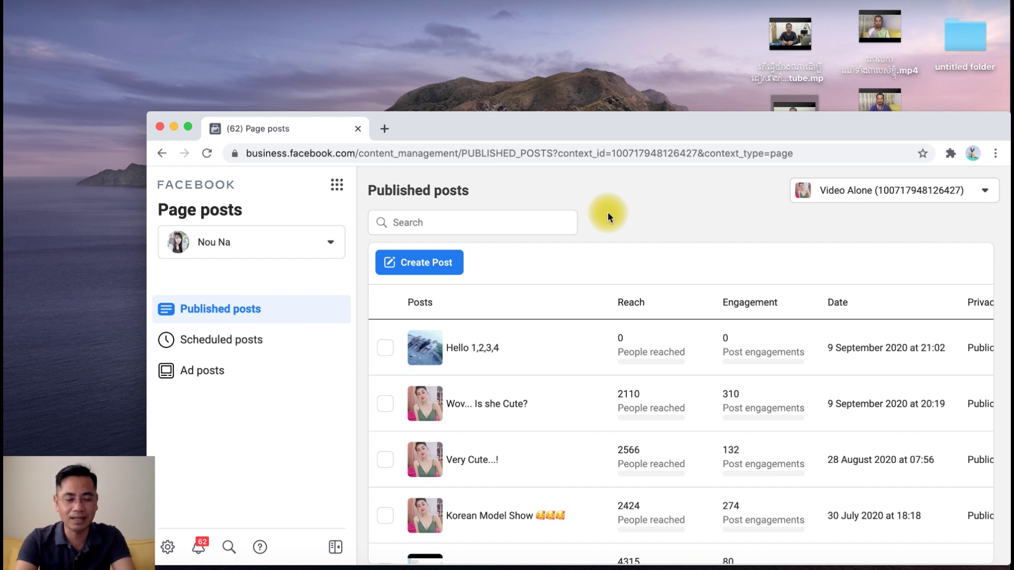
Go from Page posts to Ads Manager through the business shortcuts and enlarge the browser window.
{"action": "left_click", "coordinate": [337, 187]}
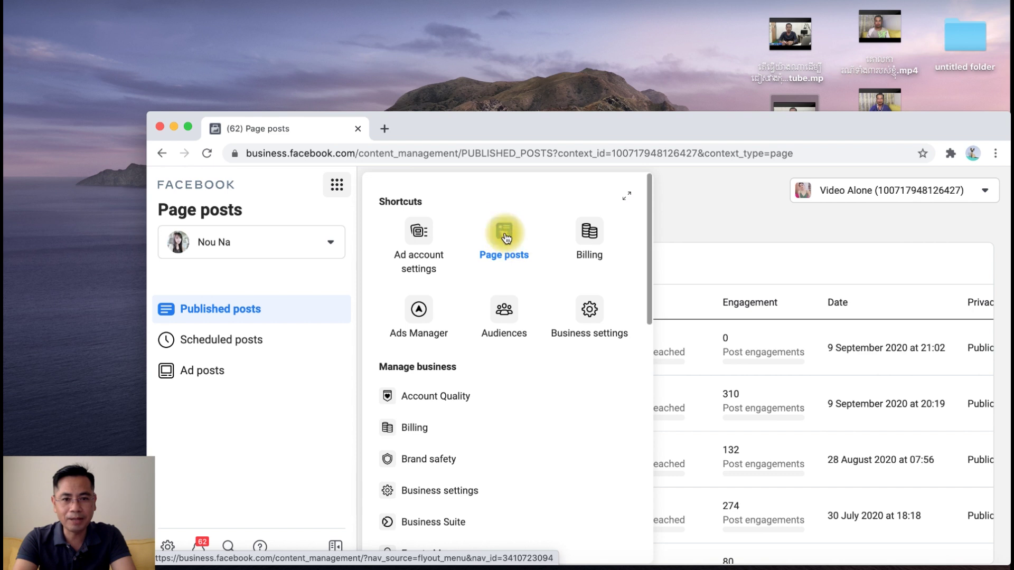
{"action": "left_click", "coordinate": [423, 318]}
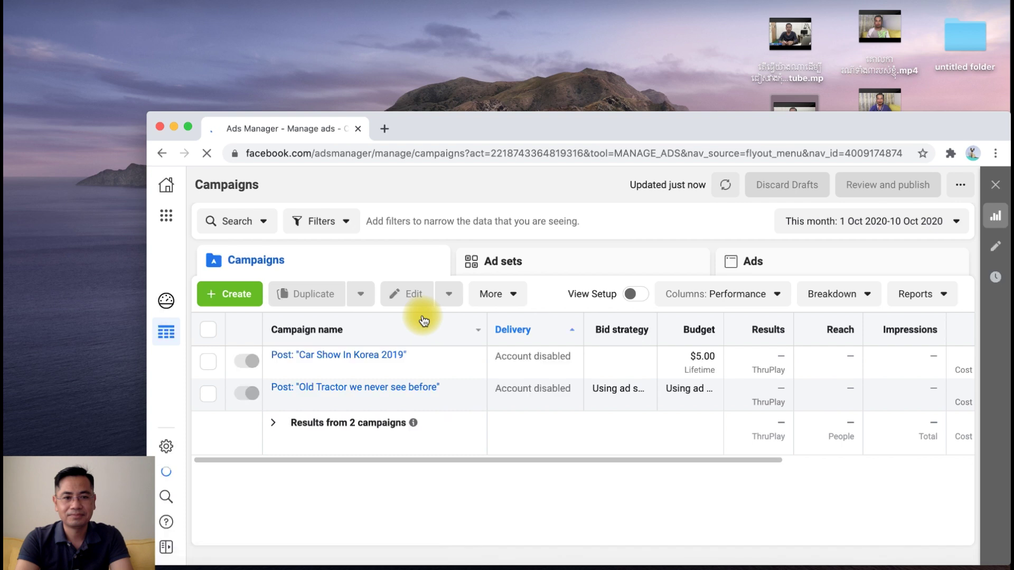
{"action": "left_click_drag", "start_coordinate": [153, 114], "coordinate": [37, 27]}
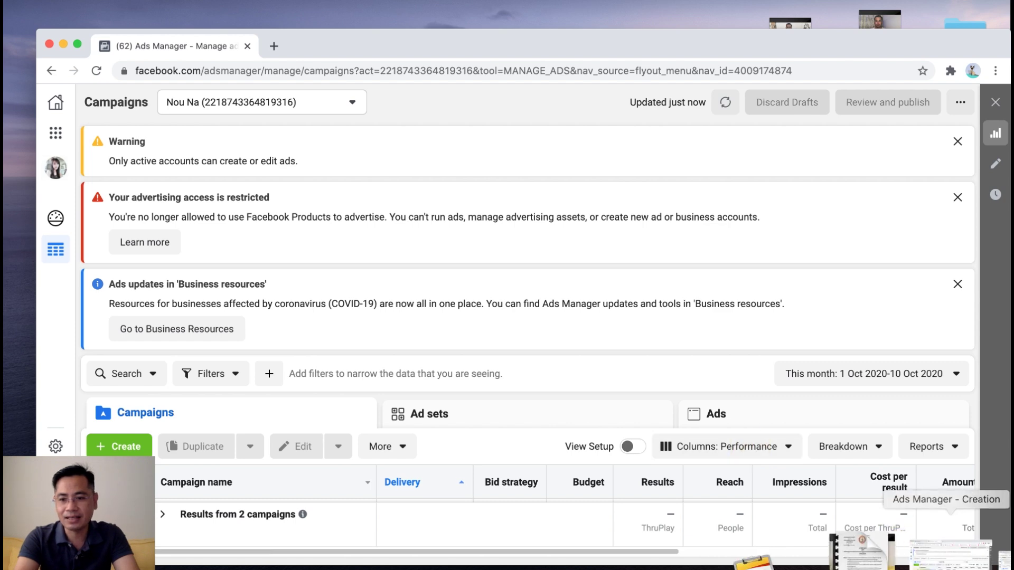
Restore the minimized Ads Manager - Creation window.
{"action": "left_click", "coordinate": [935, 554]}
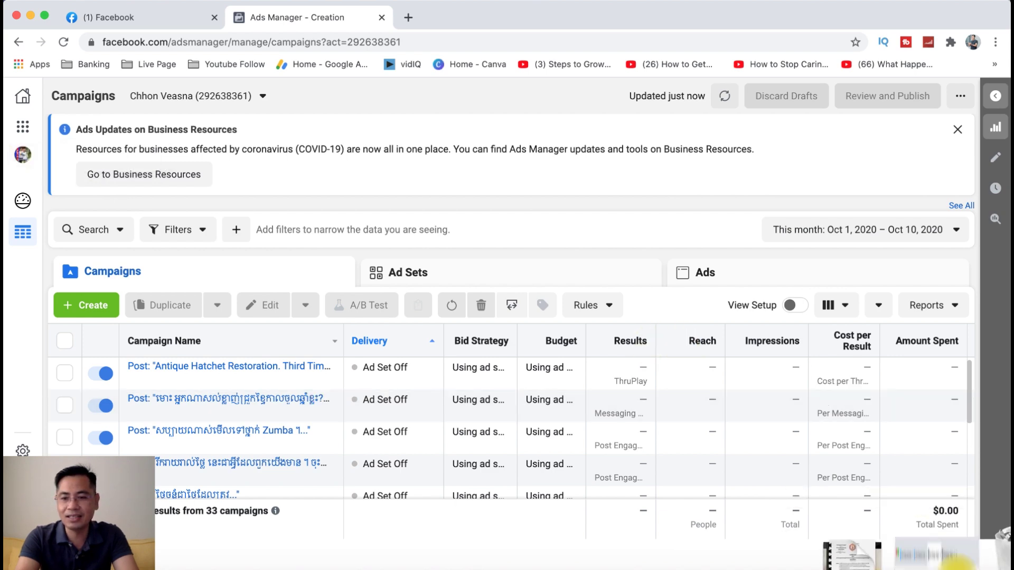
Bring back the other account's minimized Ads Manager window to view its campaigns, and minimize it once more.
{"action": "left_click", "coordinate": [954, 558]}
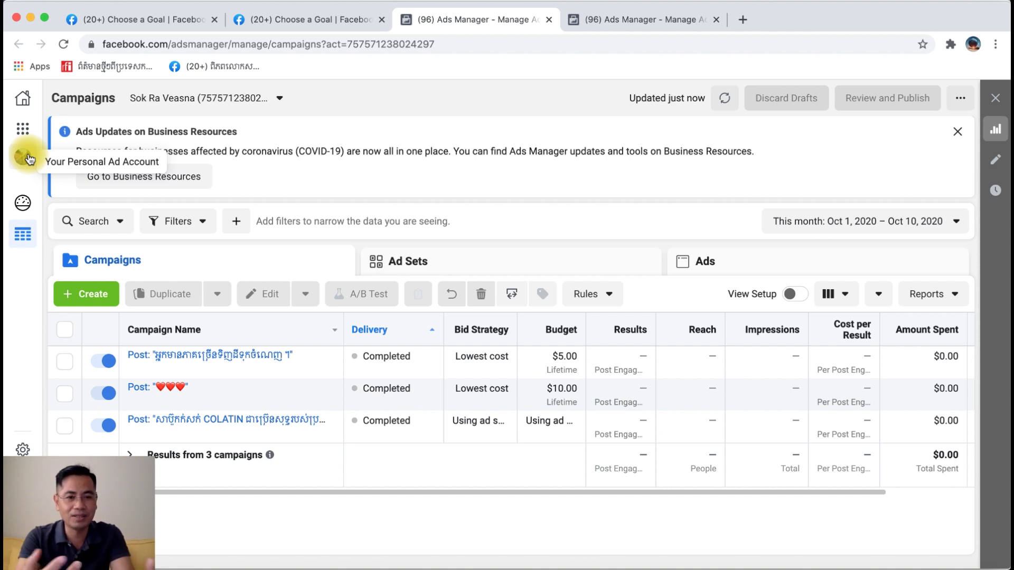
{"action": "left_click", "coordinate": [31, 14]}
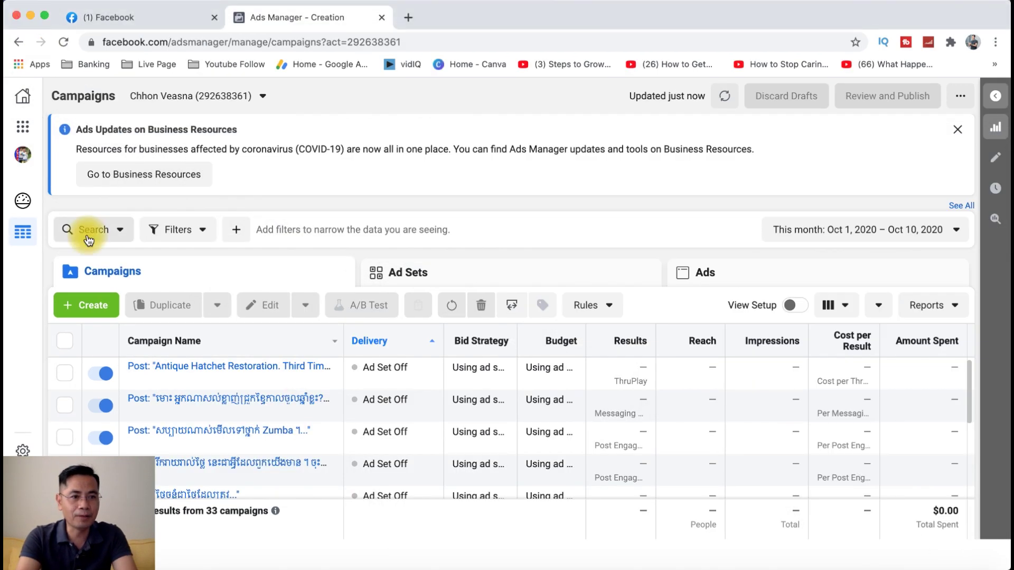
Start a new campaign in Quick Creation and check the choices for a new or existing campaign, leaving Create New Campaign selected.
{"action": "left_click", "coordinate": [89, 306]}
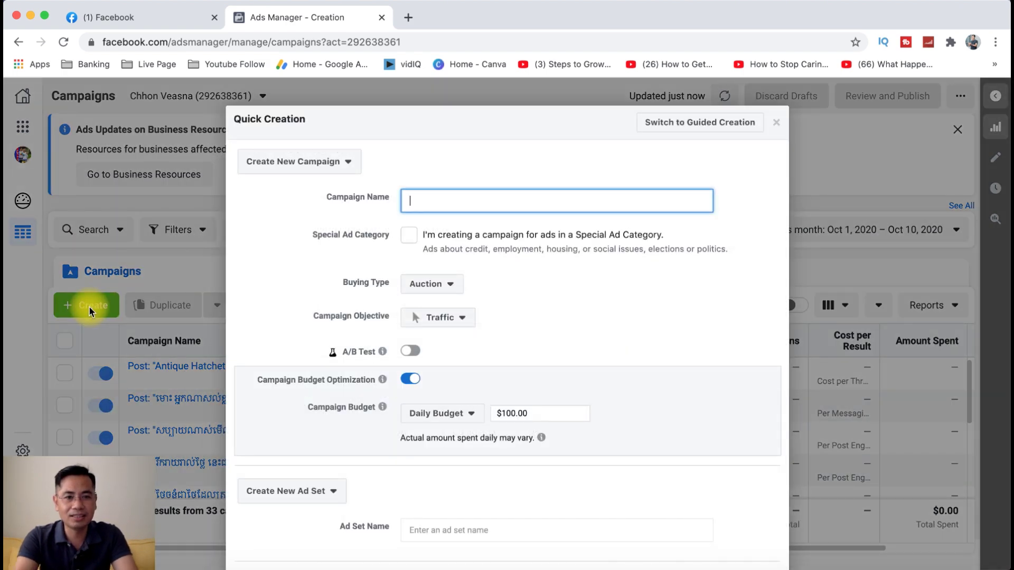
{"action": "triple_click", "coordinate": [396, 108]}
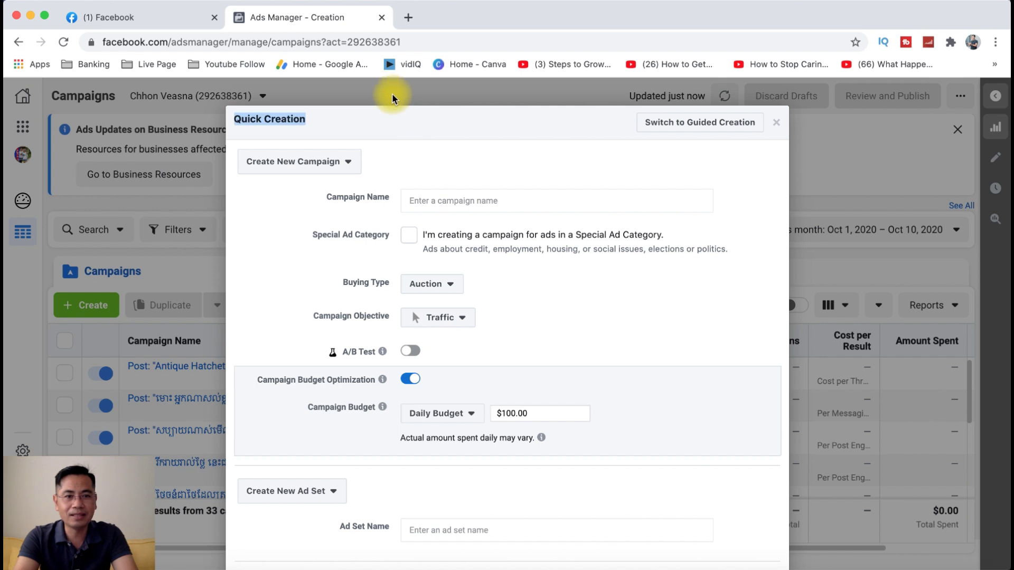
{"action": "left_click", "coordinate": [394, 113]}
{"action": "triple_click", "coordinate": [412, 103]}
{"action": "left_click", "coordinate": [417, 120]}
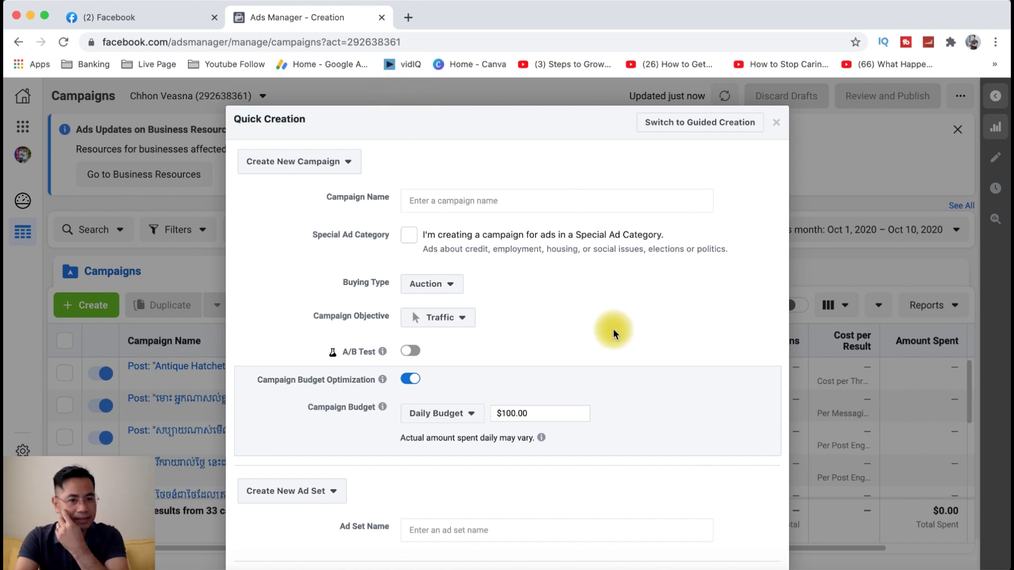
{"action": "left_click", "coordinate": [348, 164]}
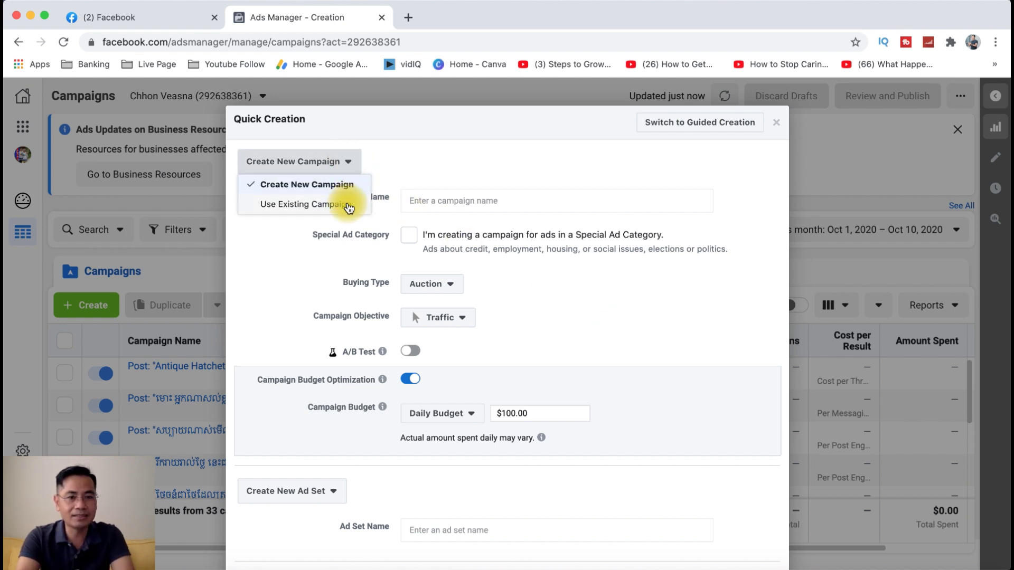
{"action": "left_click", "coordinate": [603, 310]}
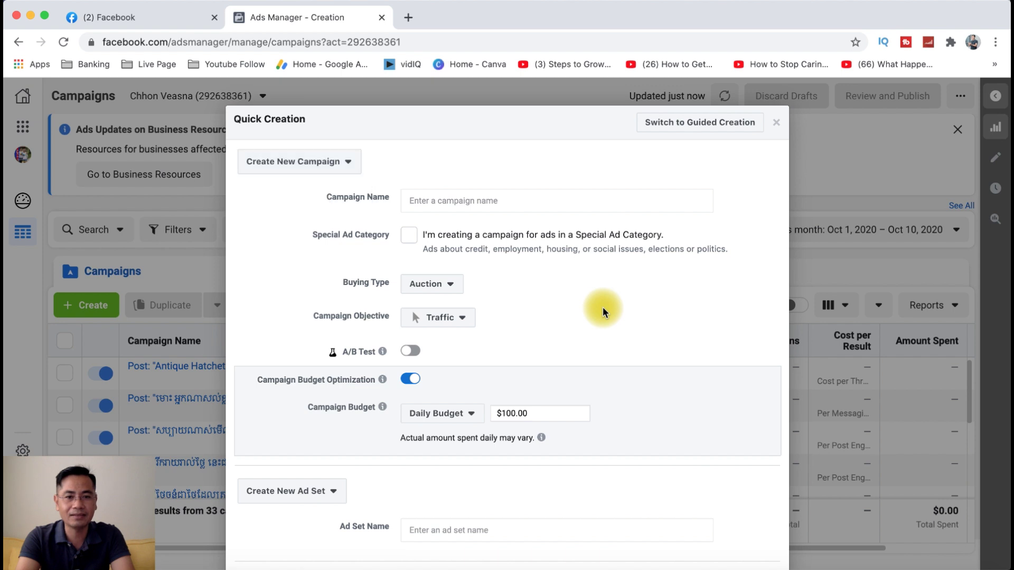
Review the full list of awareness, consideration and conversion campaign objectives and choose Traffic.
{"action": "left_click", "coordinate": [464, 322]}
{"action": "scroll", "coordinate": [590, 311], "scroll_direction": "down", "scroll_amount": 3}
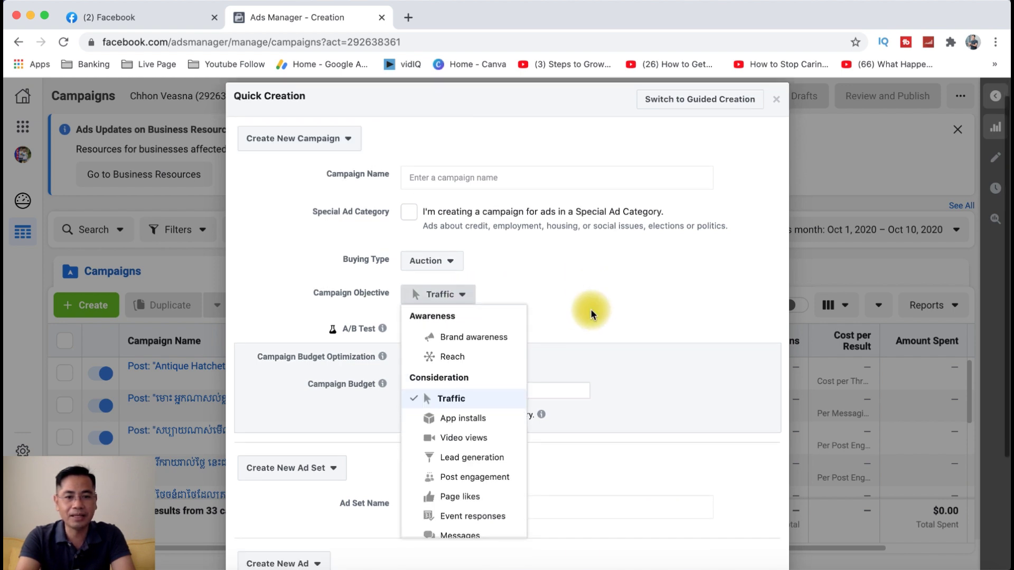
{"action": "scroll", "coordinate": [590, 309], "scroll_direction": "down", "scroll_amount": 2}
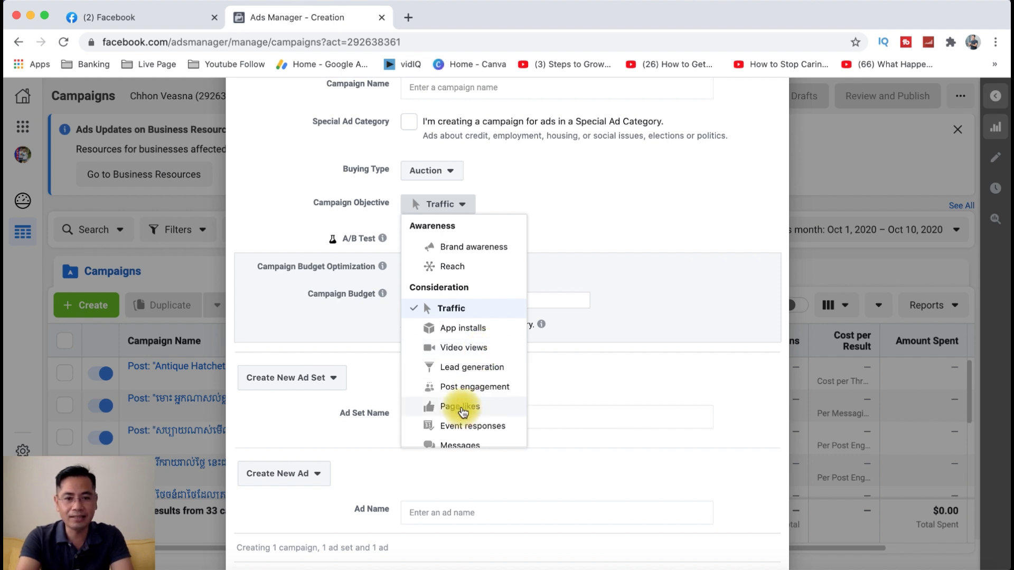
{"action": "scroll", "coordinate": [469, 414], "scroll_direction": "down", "scroll_amount": 3}
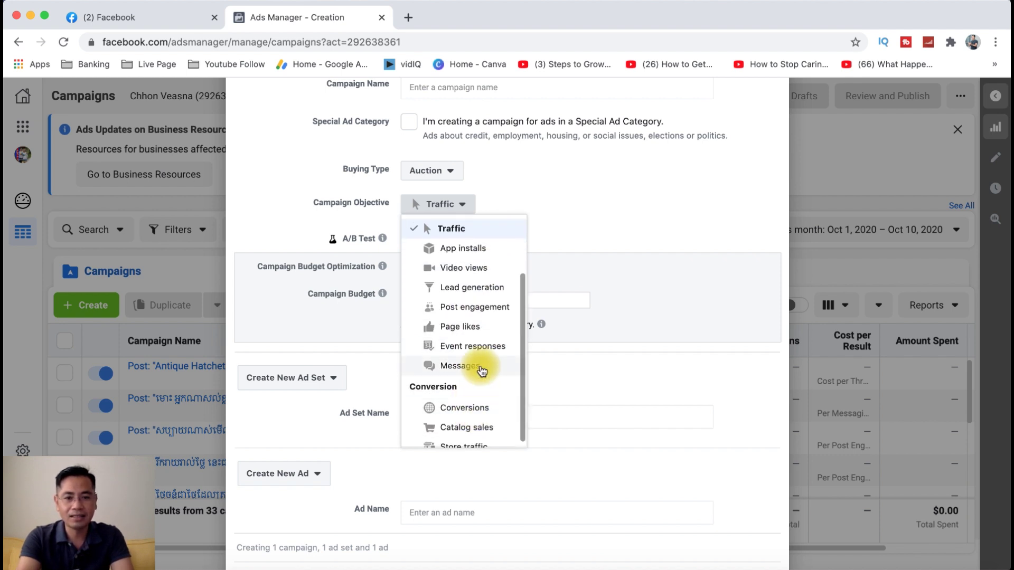
{"action": "scroll", "coordinate": [482, 371], "scroll_direction": "down", "scroll_amount": 1}
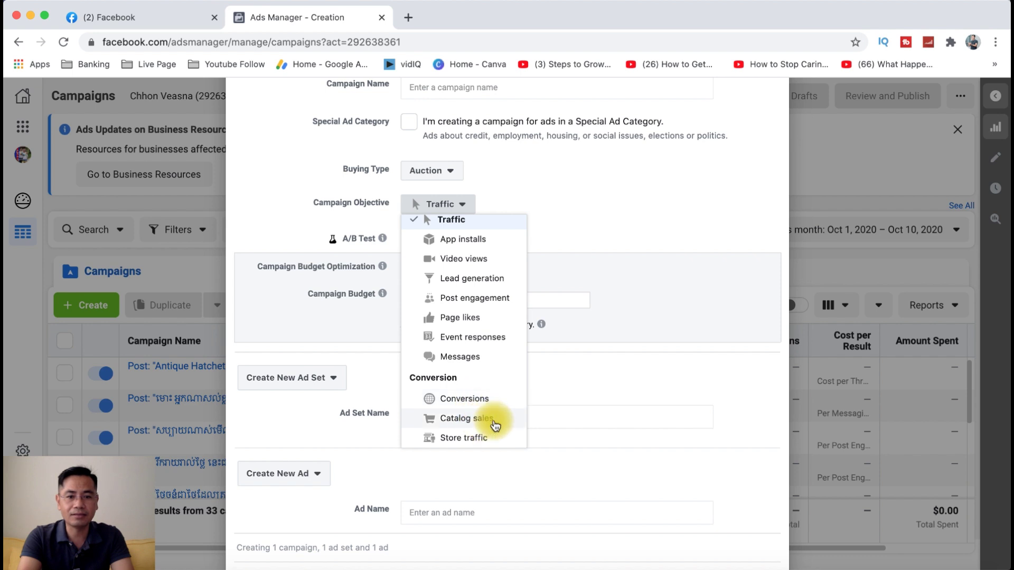
{"action": "scroll", "coordinate": [471, 365], "scroll_direction": "up", "scroll_amount": 3}
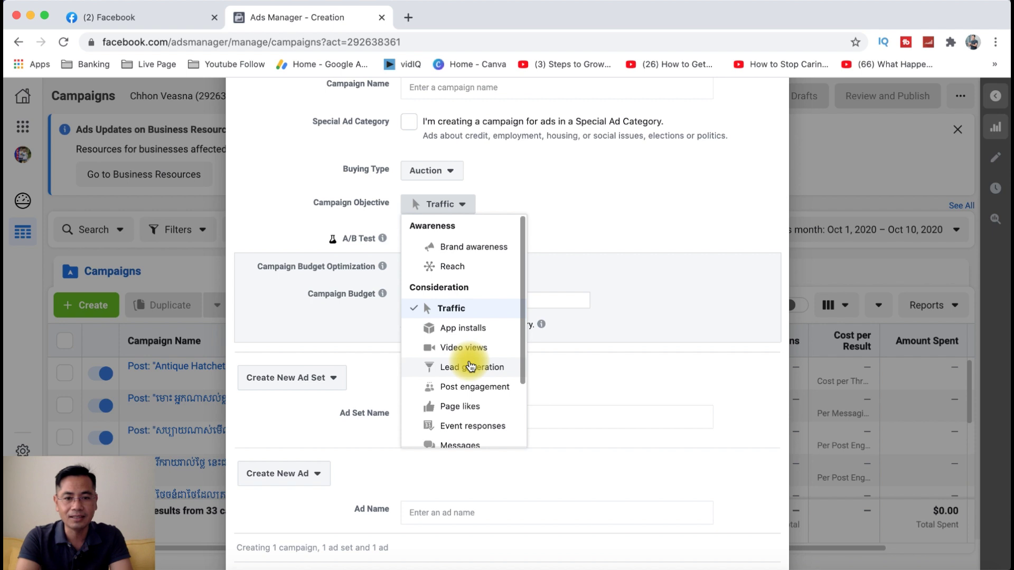
{"action": "scroll", "coordinate": [470, 366], "scroll_direction": "down", "scroll_amount": 2}
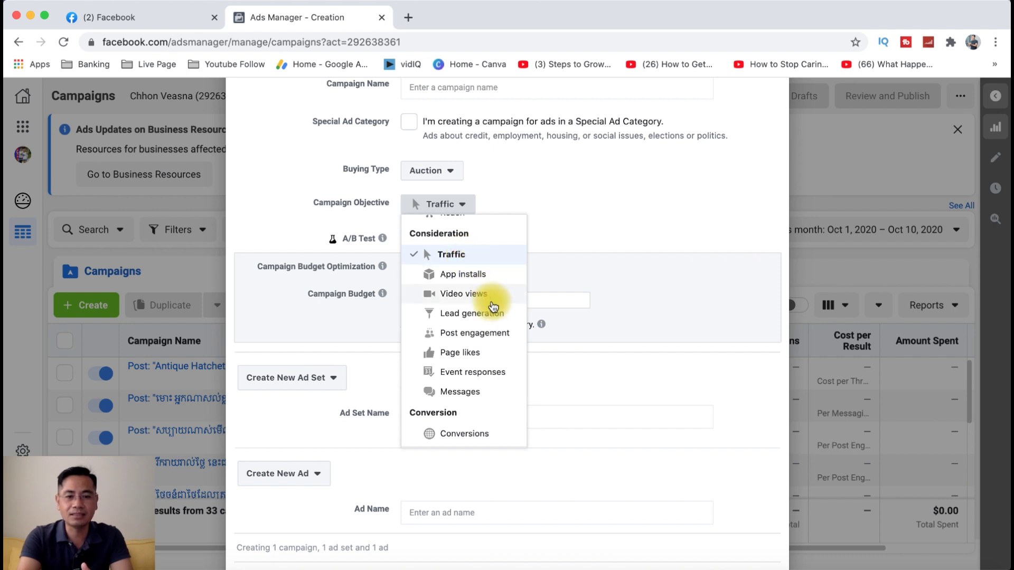
{"action": "left_click", "coordinate": [452, 255]}
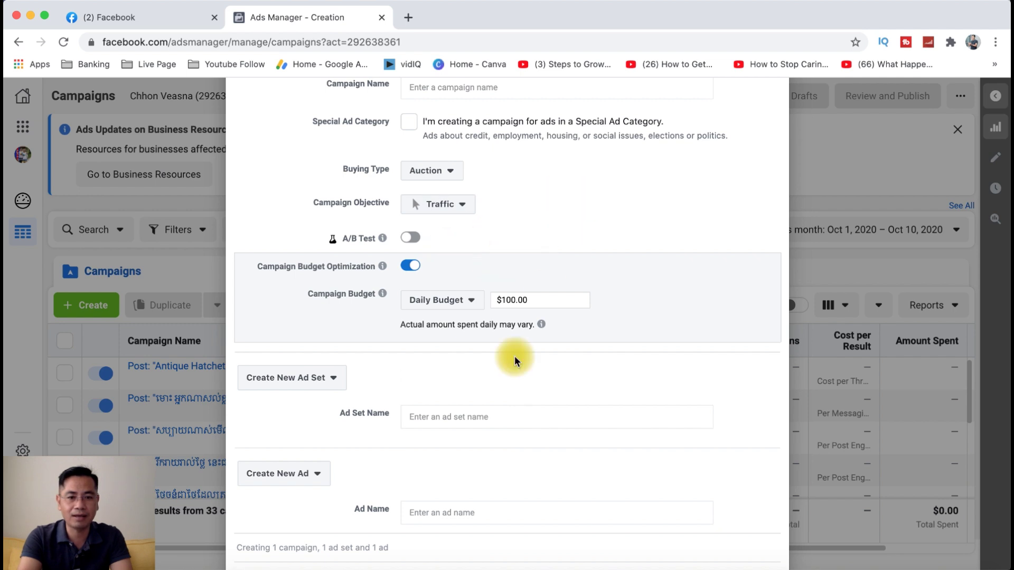
Look through the rest of the Quick Creation form, and switch to Guided Creation to view its marketing objectives.
{"action": "scroll", "coordinate": [553, 494], "scroll_direction": "down", "scroll_amount": 2}
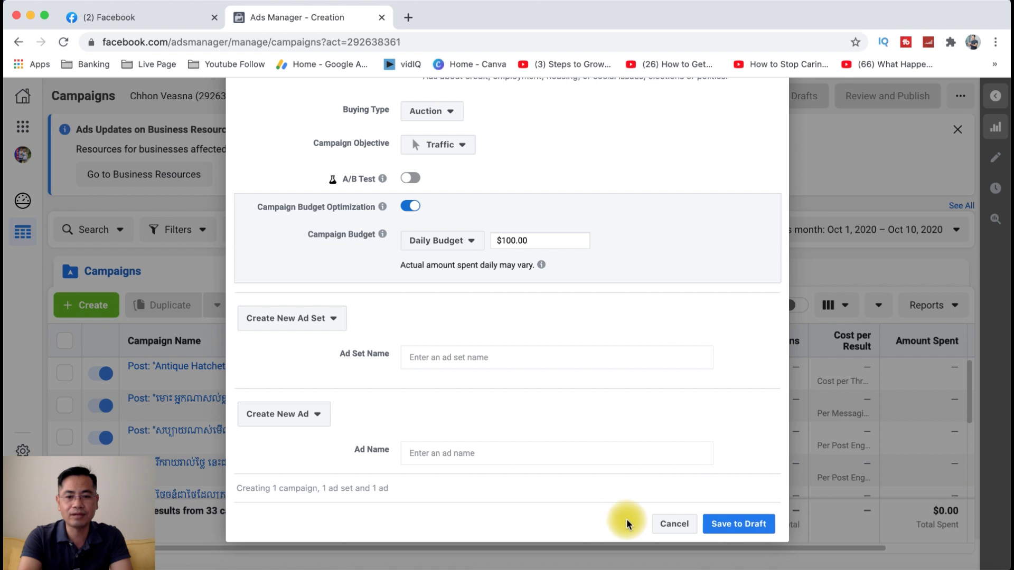
{"action": "scroll", "coordinate": [580, 521], "scroll_direction": "up", "scroll_amount": 1}
{"action": "scroll", "coordinate": [580, 521], "scroll_direction": "up", "scroll_amount": 3}
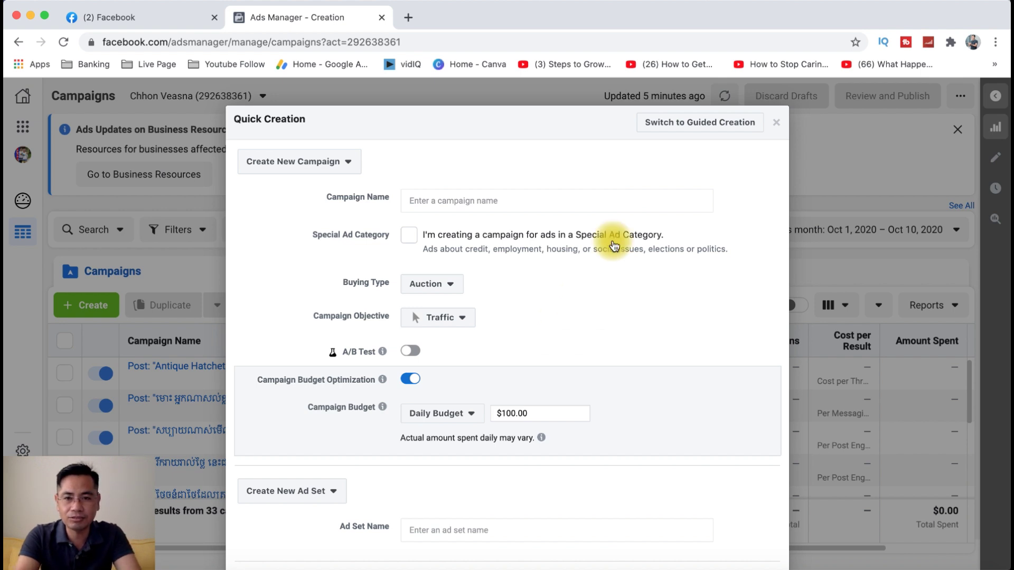
{"action": "left_click", "coordinate": [693, 132]}
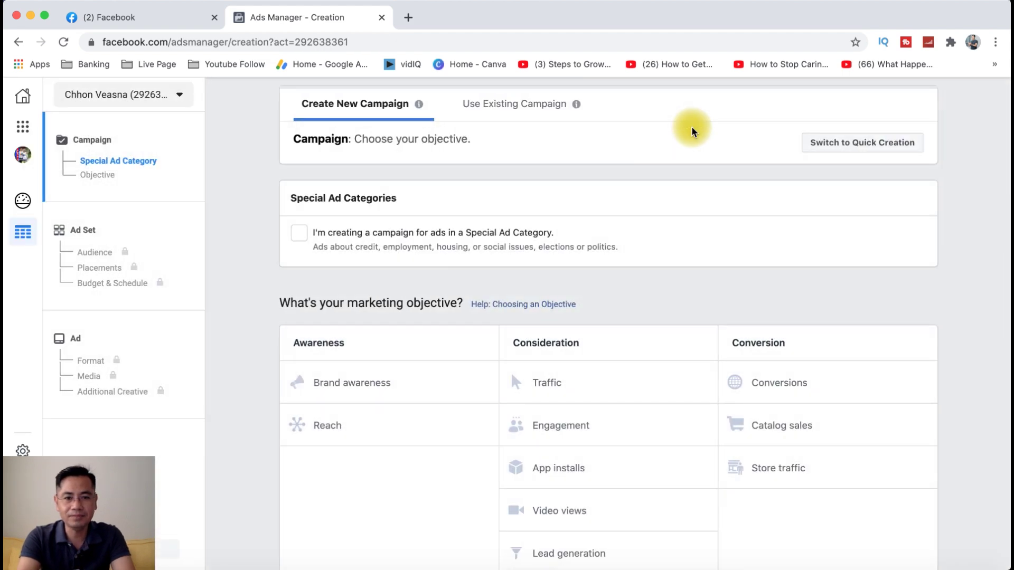
{"action": "scroll", "coordinate": [622, 426], "scroll_direction": "down", "scroll_amount": 2}
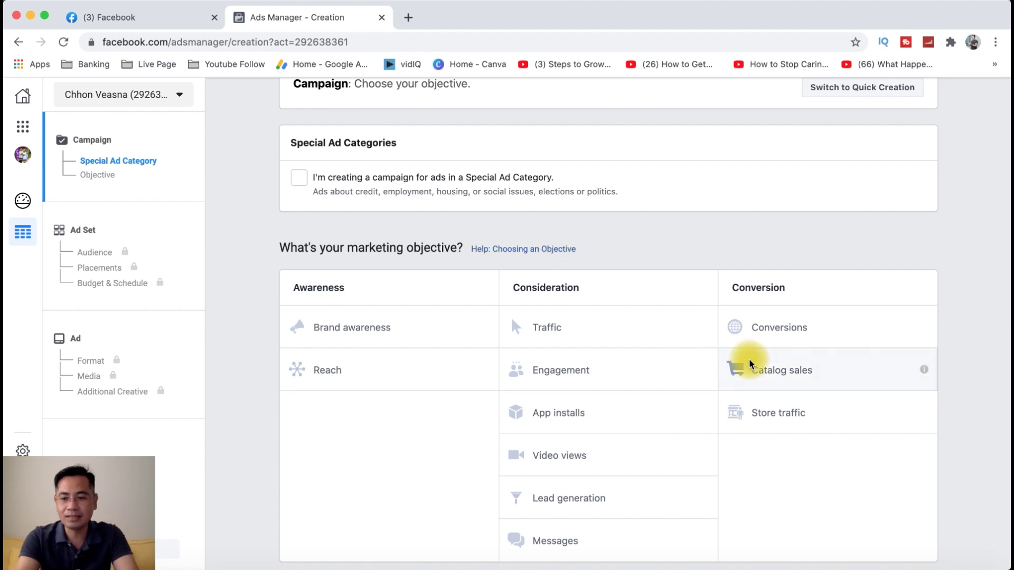
Restore the other account's minimized Ads Manager window and create a new campaign draft with the Engagement objective for post engagement.
{"action": "left_click", "coordinate": [947, 555]}
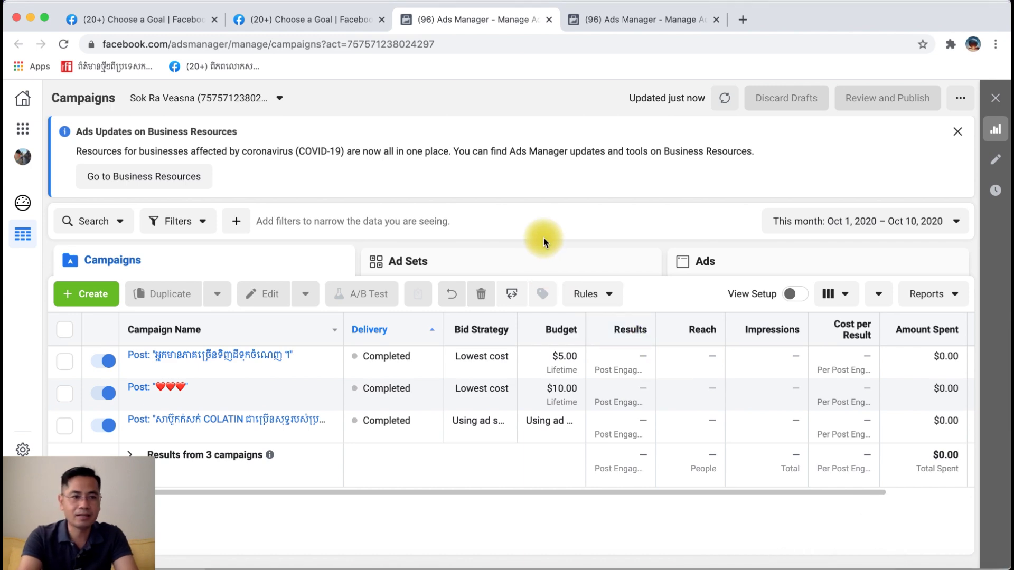
{"action": "left_click", "coordinate": [91, 293]}
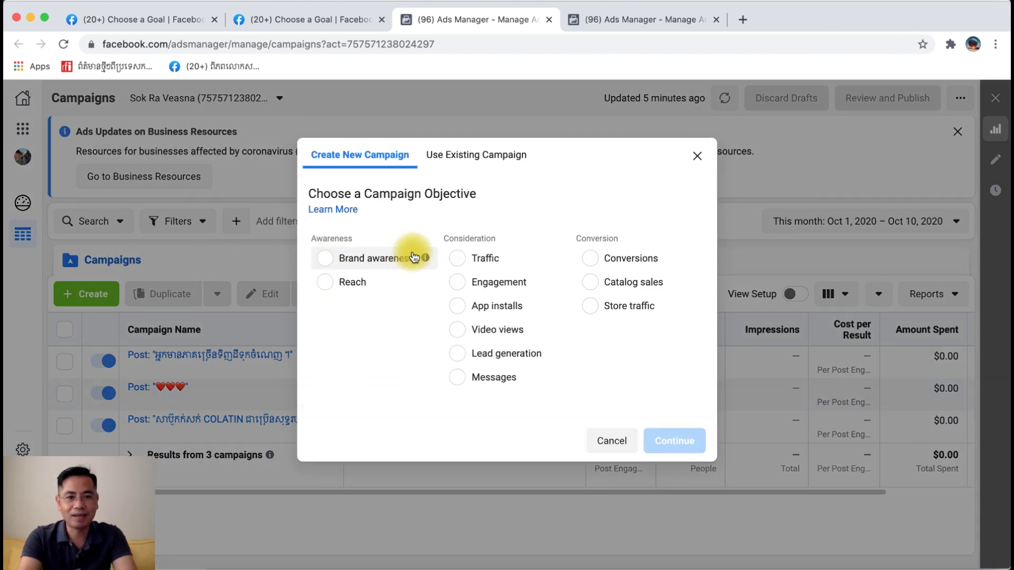
{"action": "left_click", "coordinate": [457, 285]}
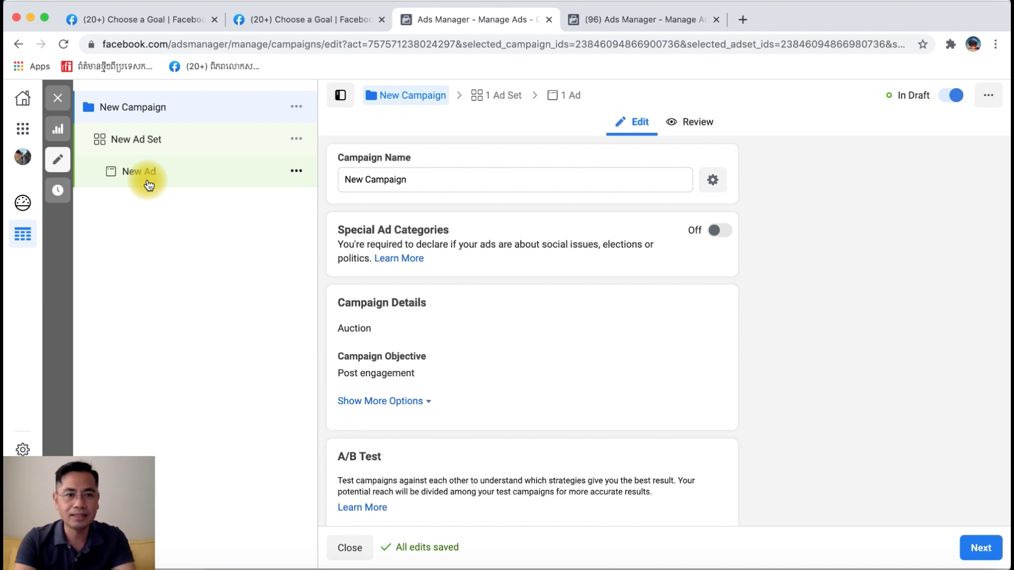
Close all of the other account's Ads Manager and Choose a Goal tabs, plus the Ads Manager - Creation tab, keeping only the Facebook tab.
{"action": "left_click", "coordinate": [549, 20]}
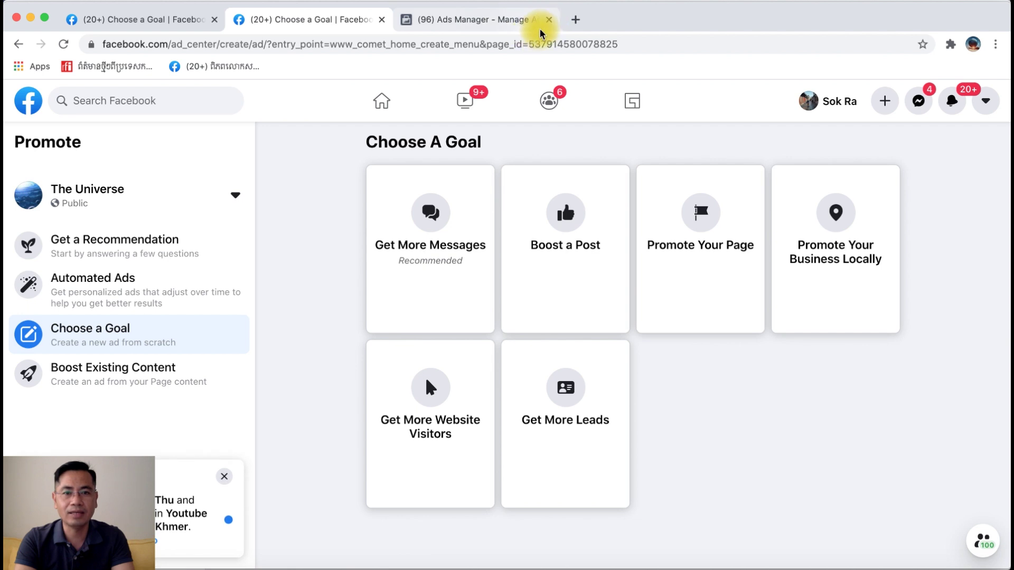
{"action": "left_click", "coordinate": [549, 19]}
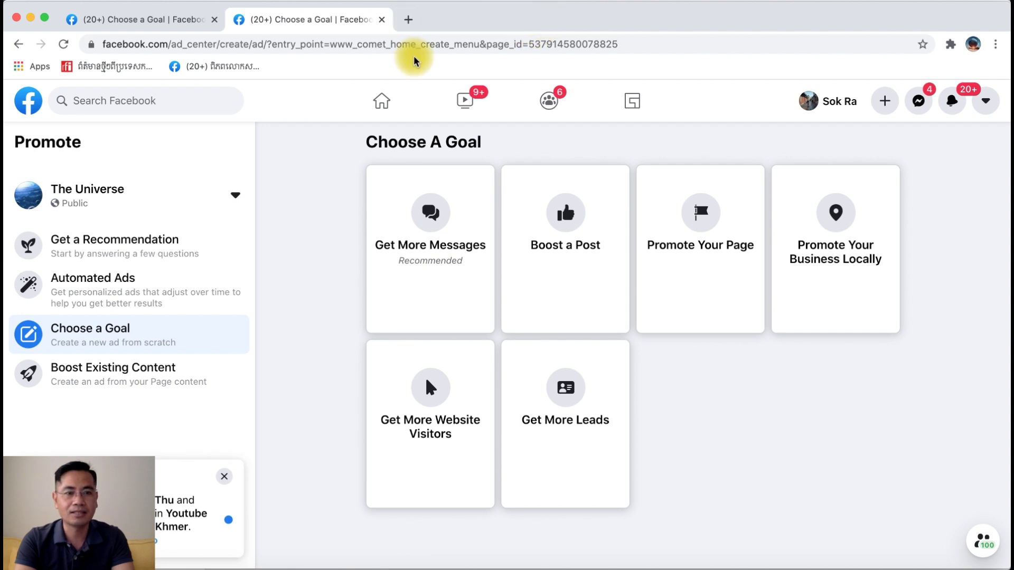
{"action": "left_click", "coordinate": [382, 19]}
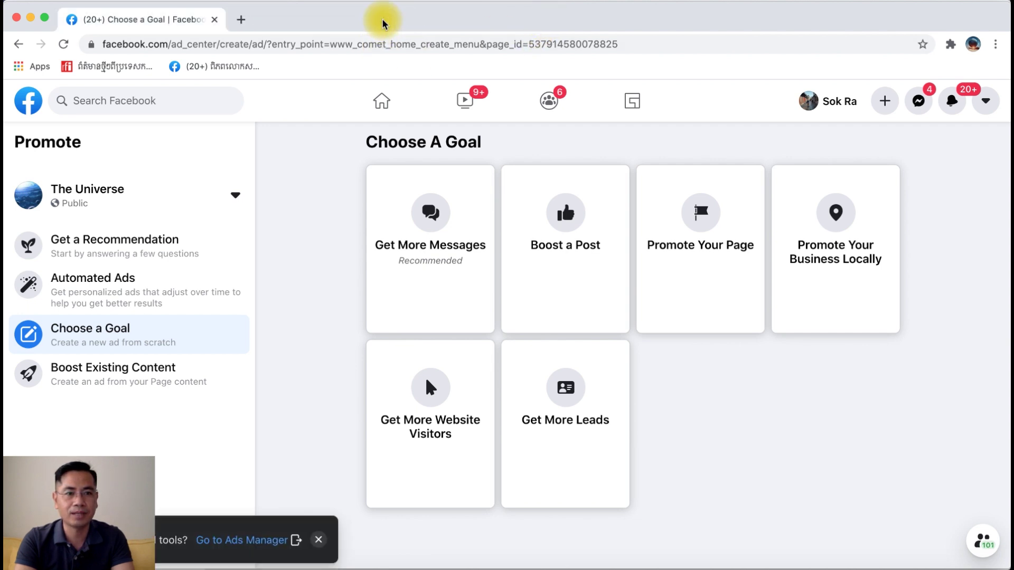
{"action": "left_click", "coordinate": [215, 20]}
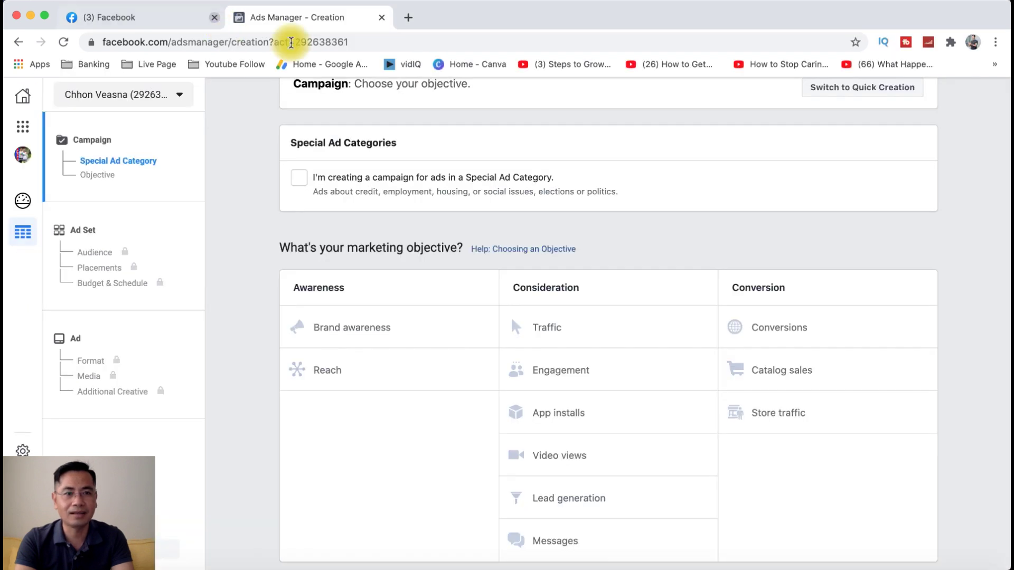
{"action": "left_click", "coordinate": [382, 18]}
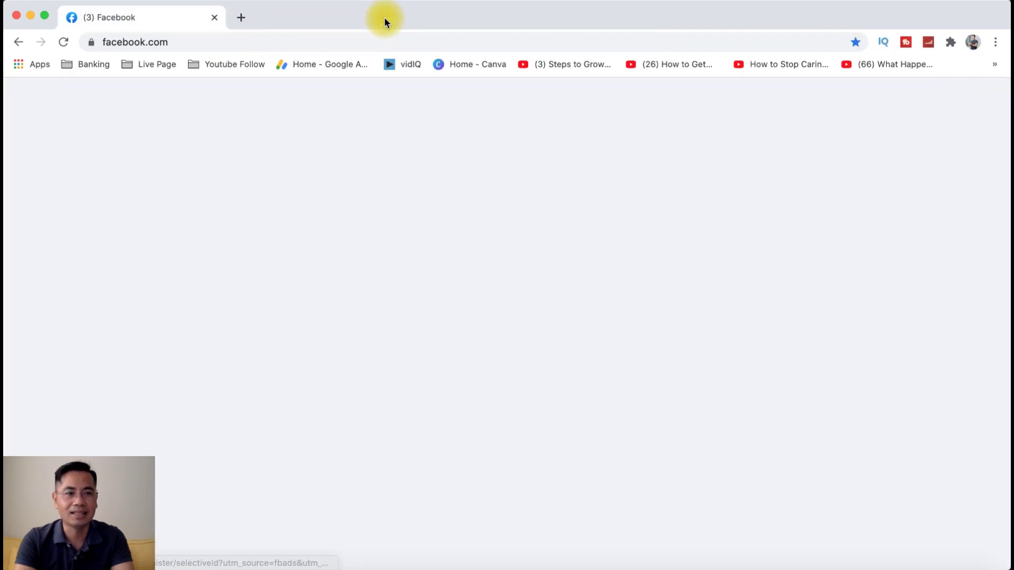